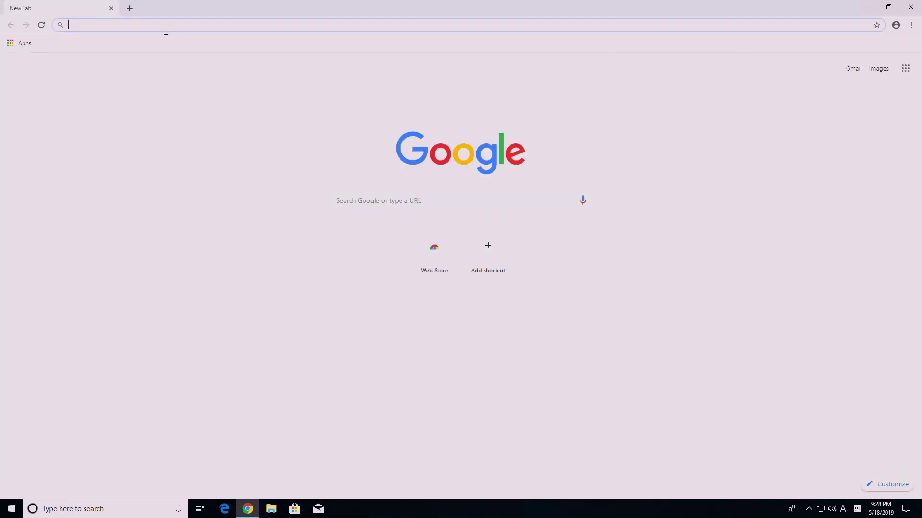
type("https://www.kimmj.com/blog/sitecore91-installation/")
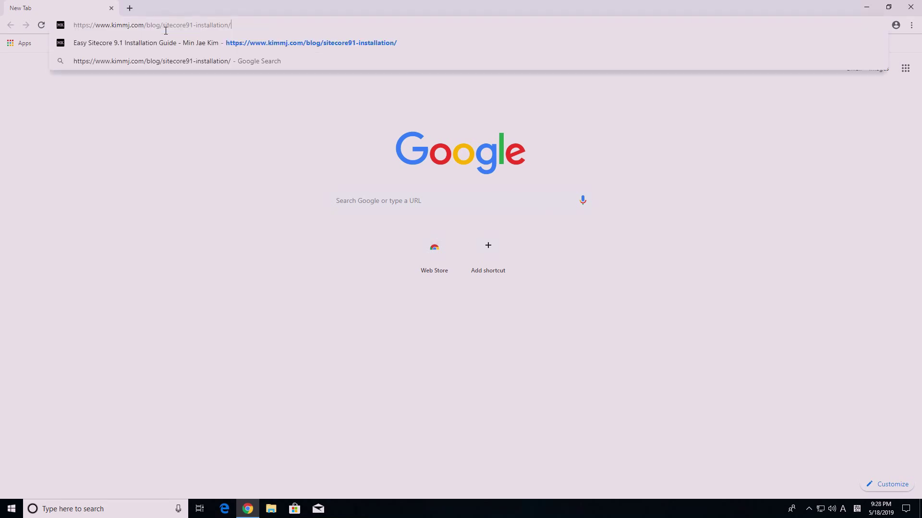
key("Return")
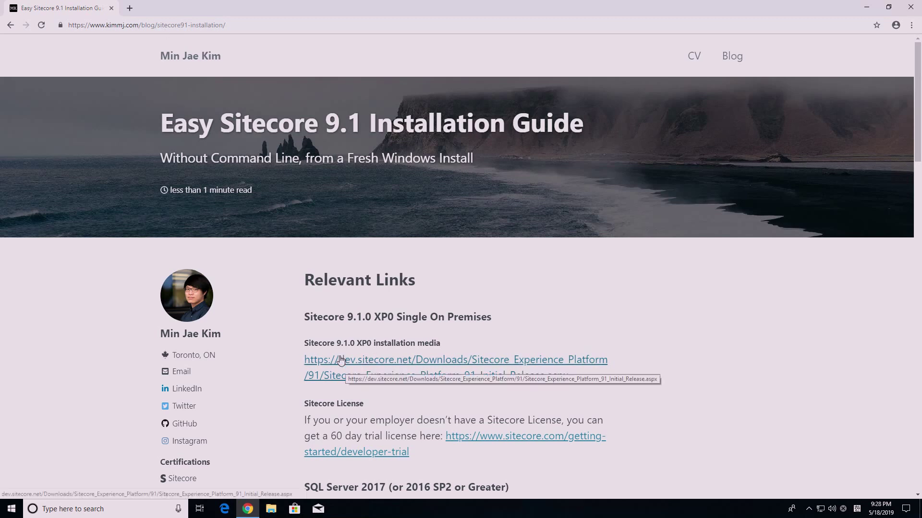
scroll(340, 360, "down", 1)
left_click(341, 327)
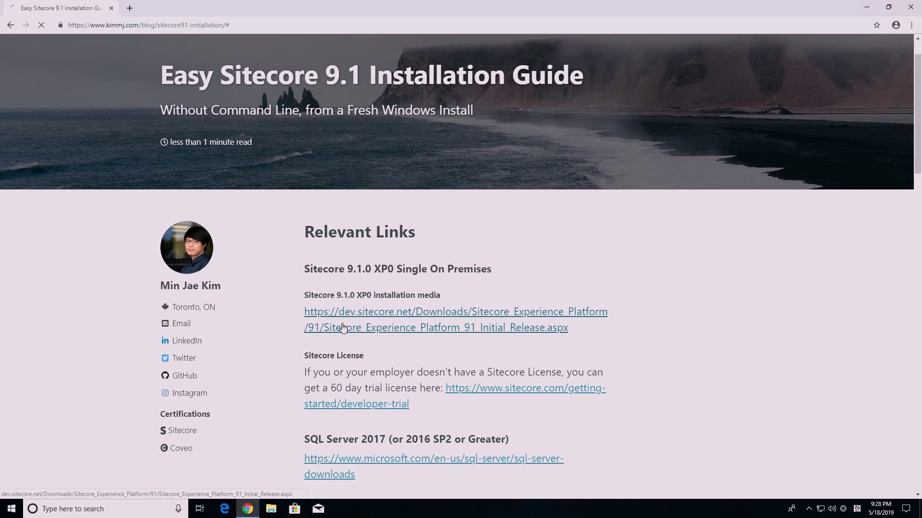
Log in to the Sitecore downloads site and download the On Premises Packages for XP Single, accepting the license
scroll(341, 328, "down", 5)
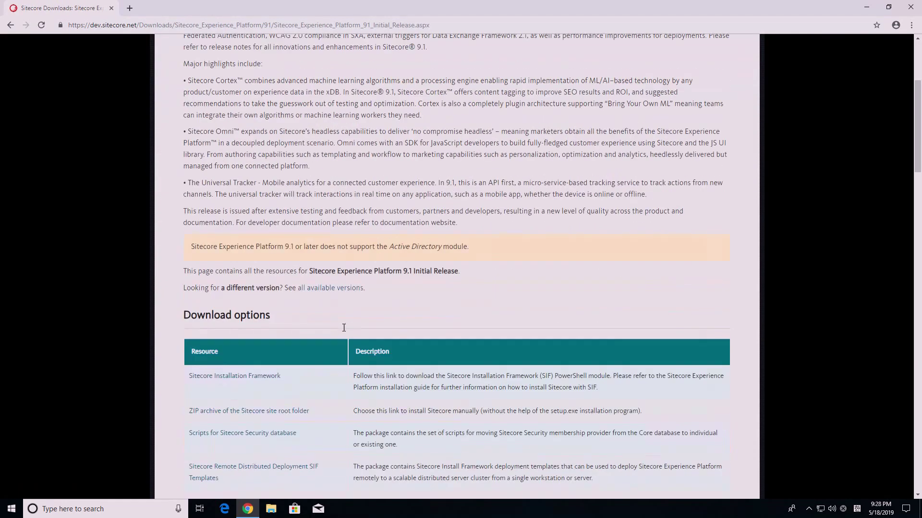
scroll(341, 327, "down", 4)
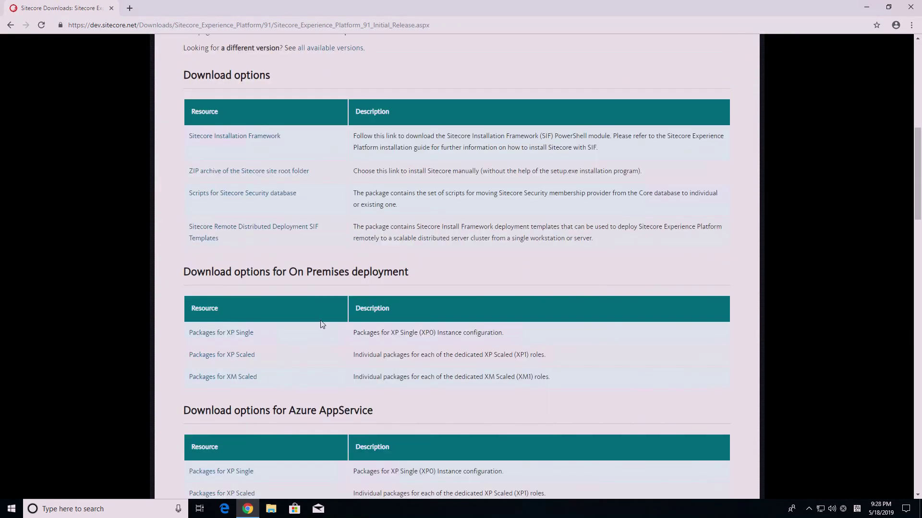
scroll(322, 325, "down", 1)
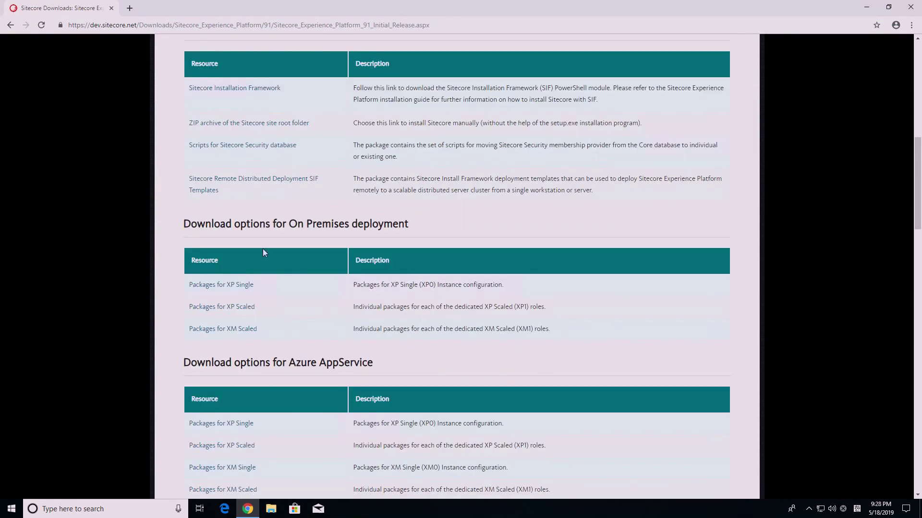
left_click(238, 289)
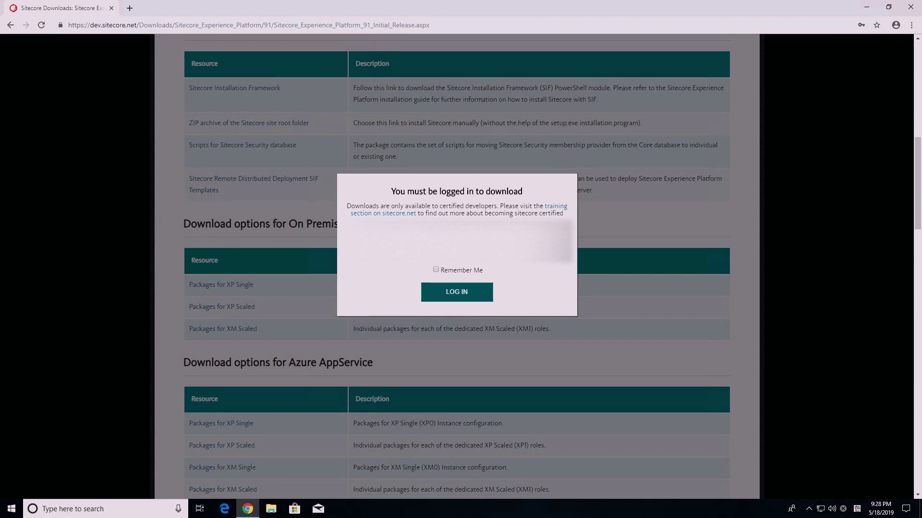
key("Return")
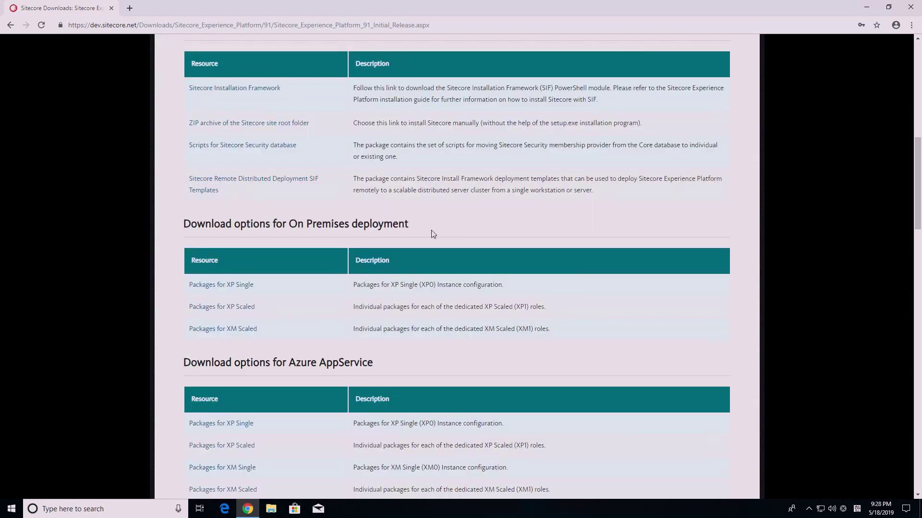
left_click(242, 287)
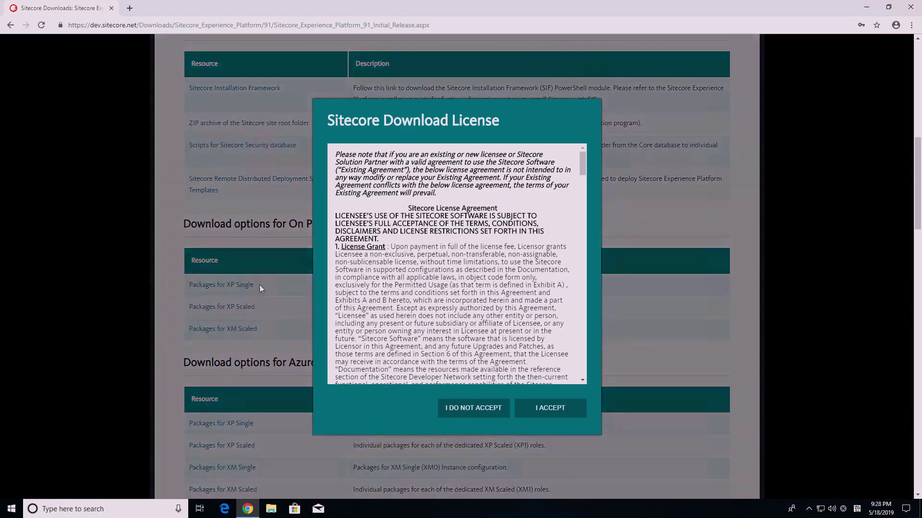
left_click(550, 409)
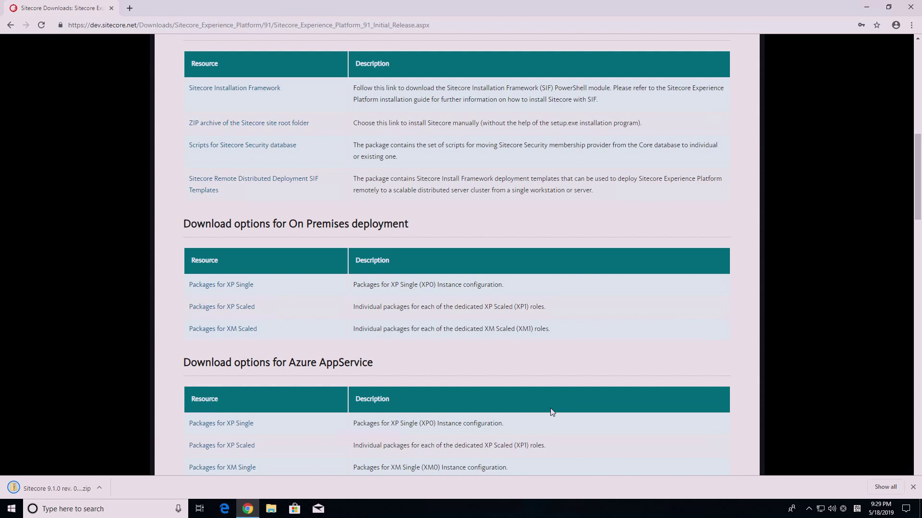
Switch to File Explorer and cut the downloaded Sitecore 9.1.0 rev. 001564 (WDP XP0 packages) zip from Downloads
left_click(270, 509)
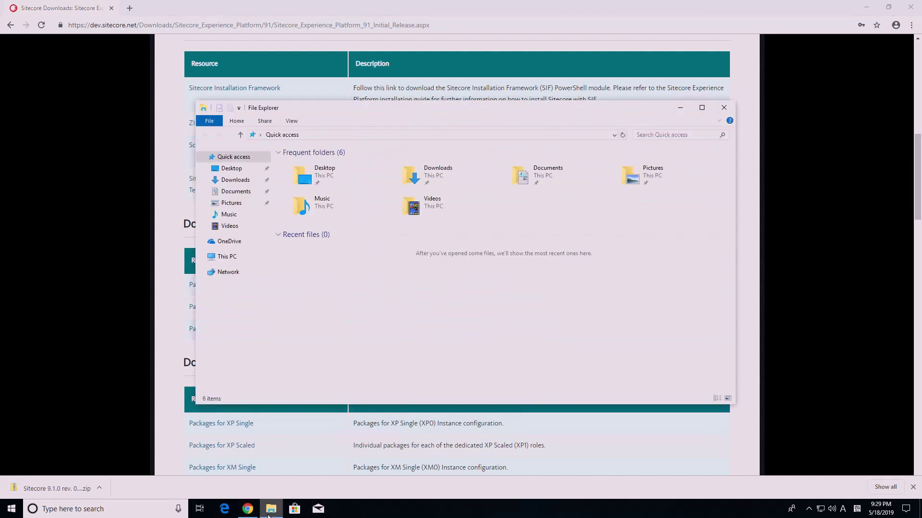
left_click(242, 181)
left_click(304, 166)
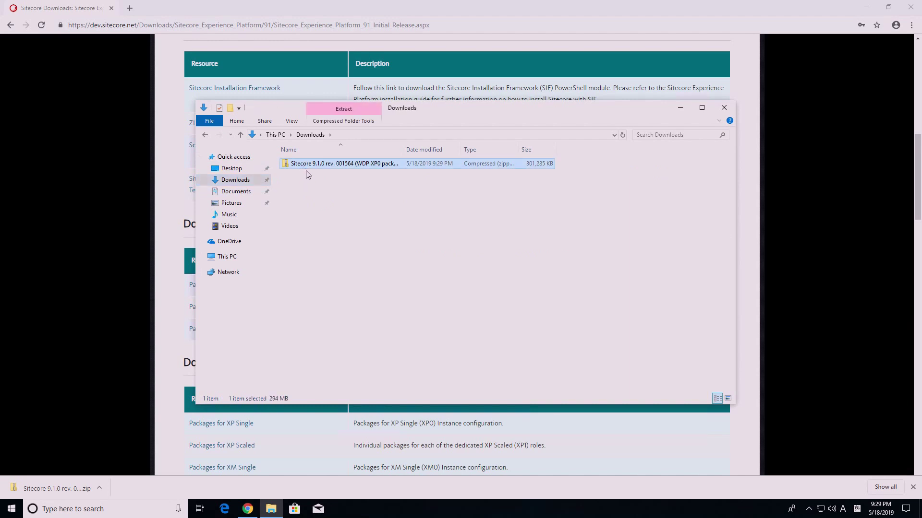
right_click(308, 166)
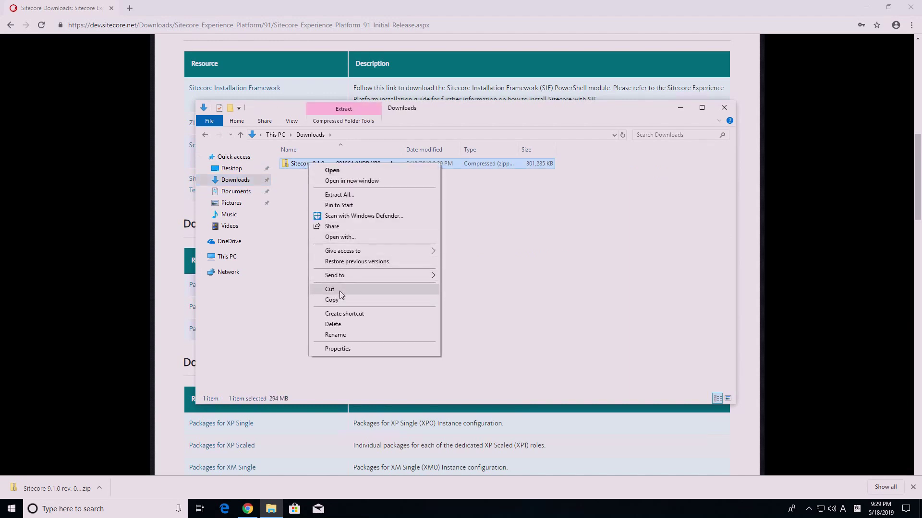
left_click(327, 298)
Create a folder named sitecore in the root of Local Disk (C:)
left_click(226, 257)
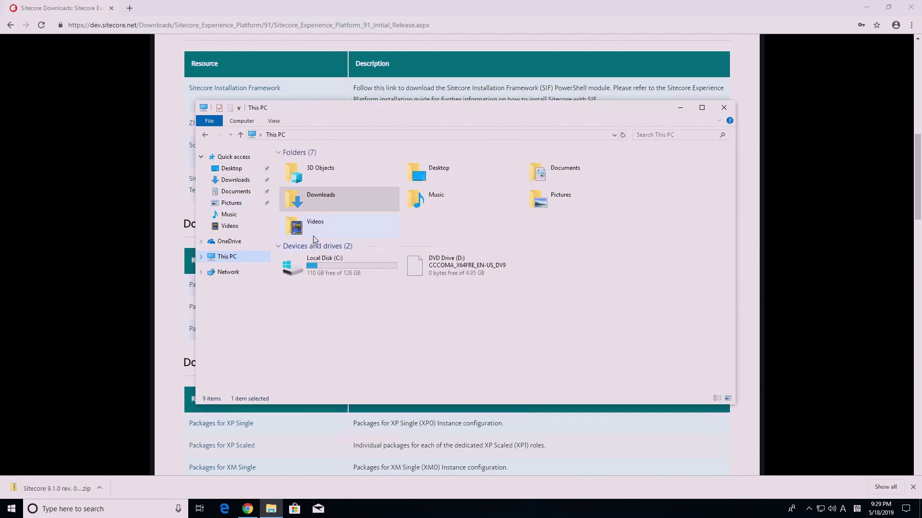
double_click(329, 269)
right_click(322, 274)
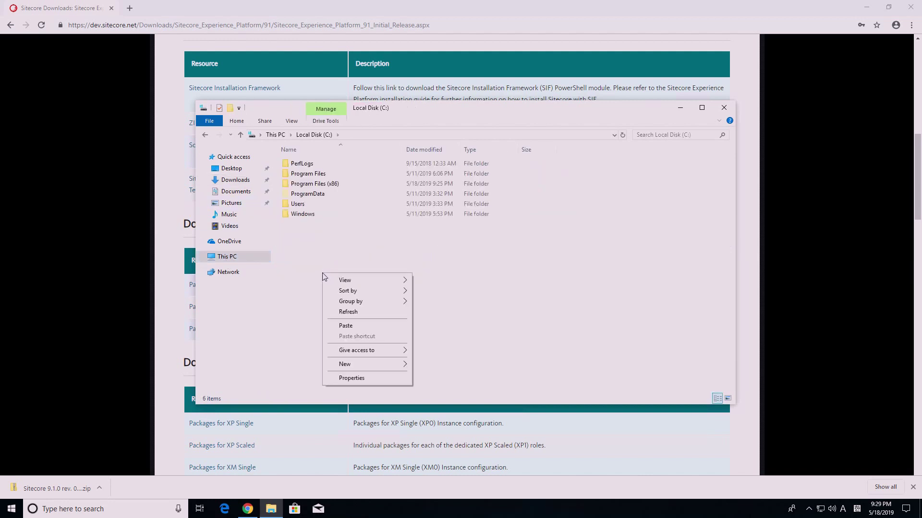
mouse_move(393, 363)
left_click(429, 365)
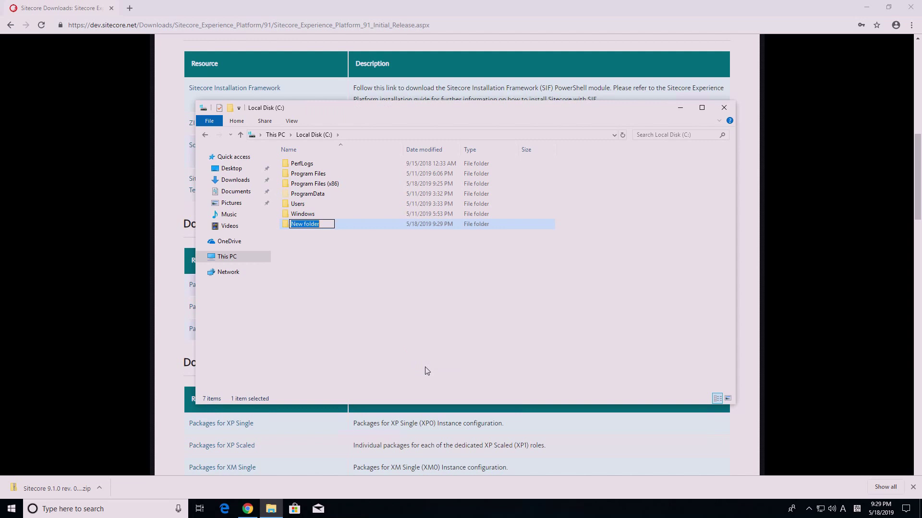
type("sitecore")
key("Return")
Create a folder named install inside C:\sitecore
double_click(326, 226)
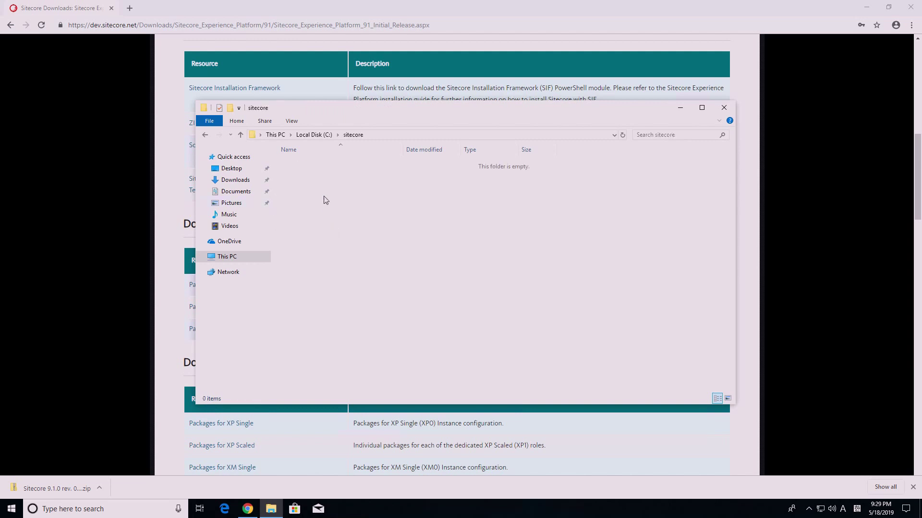
right_click(323, 196)
mouse_move(414, 308)
left_click(443, 316)
type("install")
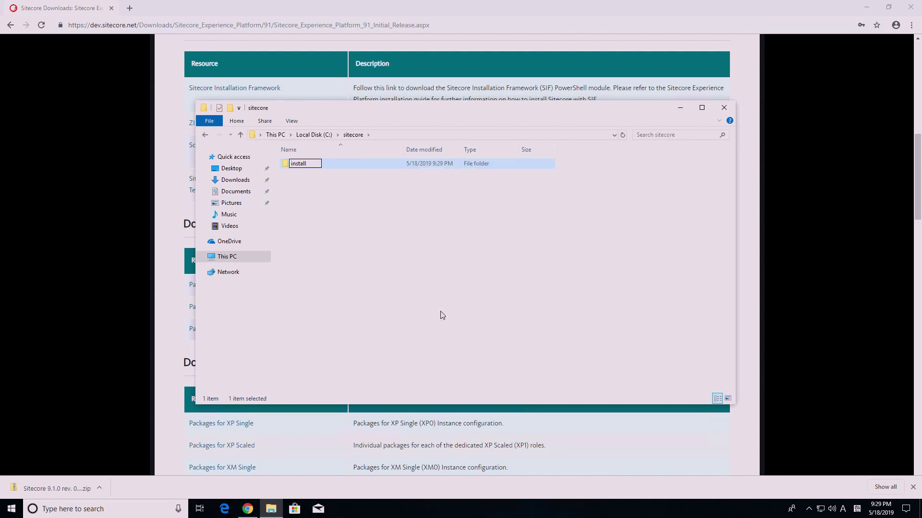
key("Return")
Paste the WDP XP0 packages zip into C:\sitecore\install
double_click(303, 165)
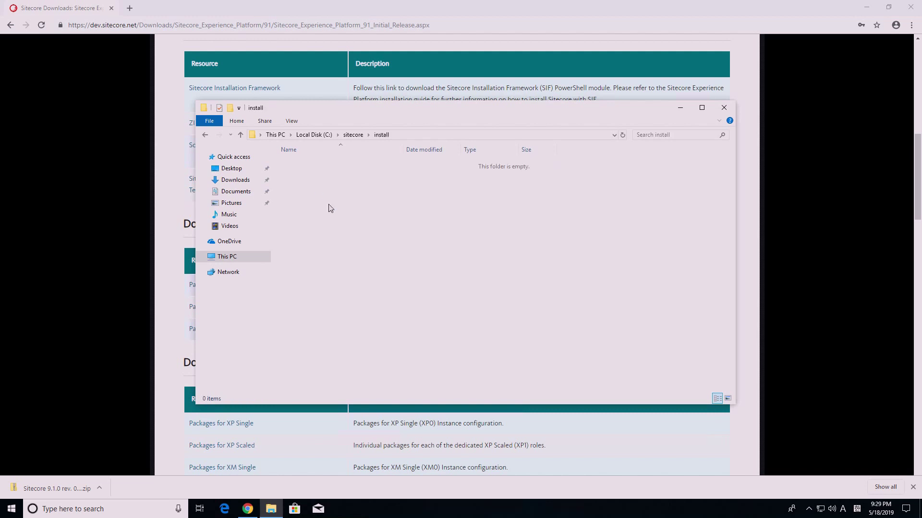
right_click(329, 206)
left_click(352, 269)
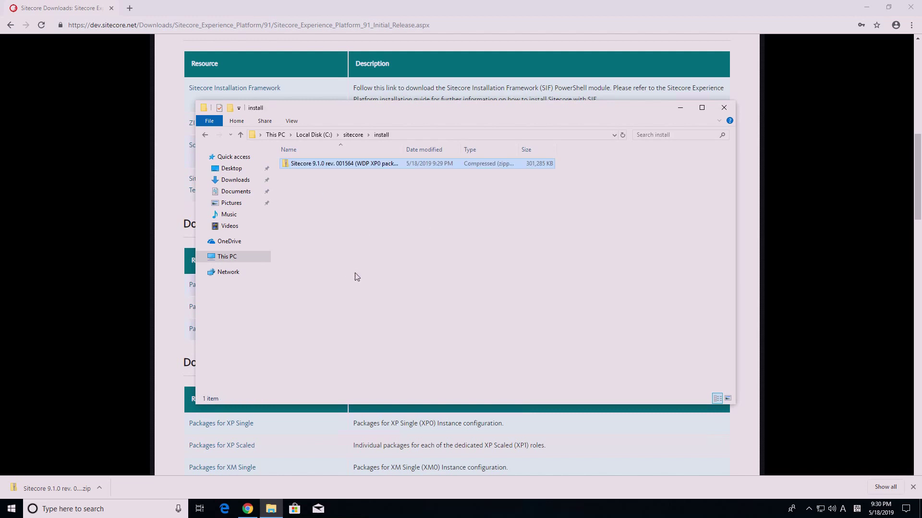
Extract the WDP XP0 packages zip to the default destination in C:\sitecore\install and close the extracted-files window
right_click(327, 168)
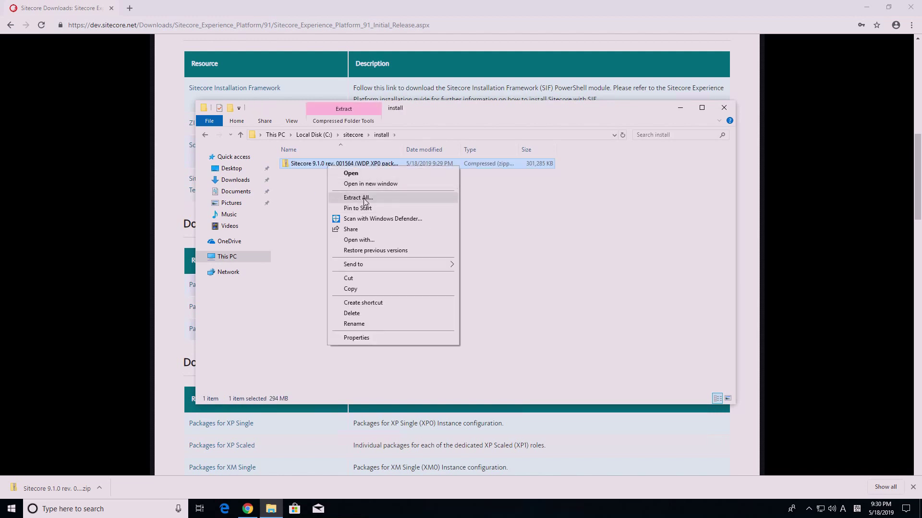
left_click(348, 201)
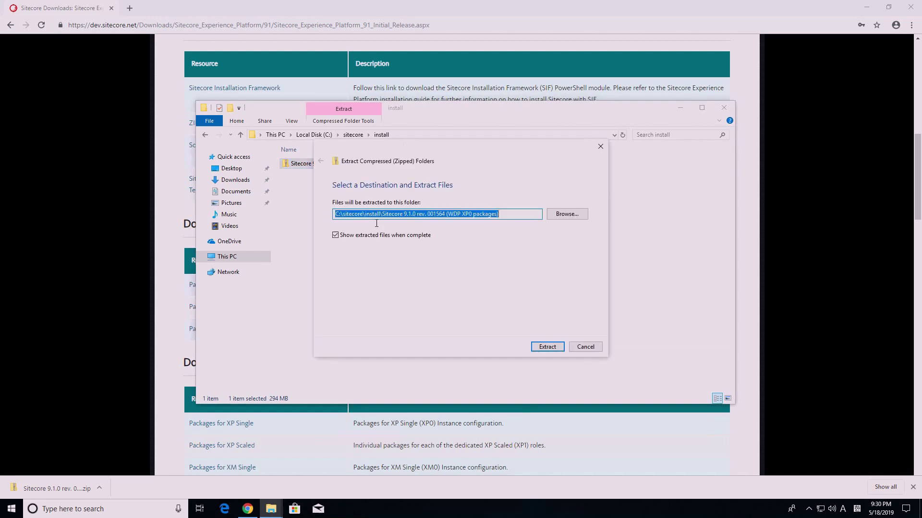
left_click(541, 352)
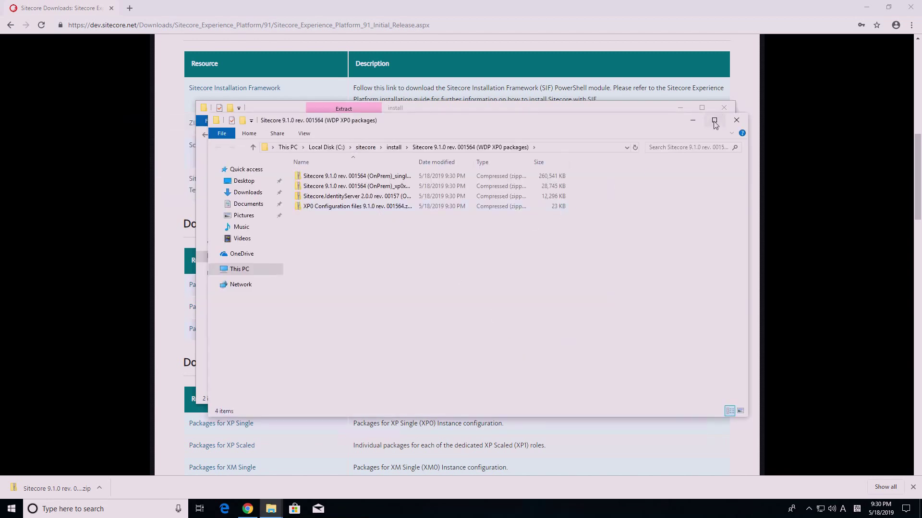
left_click(736, 120)
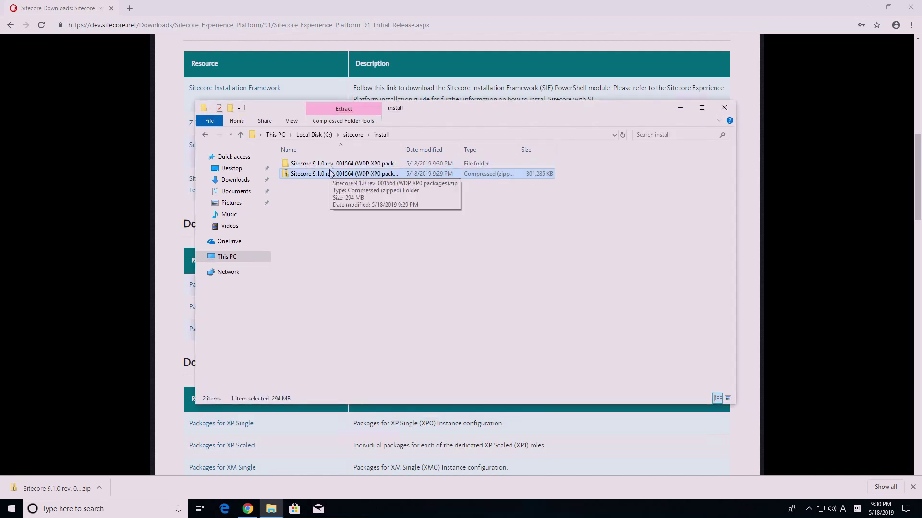
Extract the XP0 Configuration files 9.1.0 rev. 001564 zip inside the WDP XP0 packages folder to its default destination
double_click(336, 164)
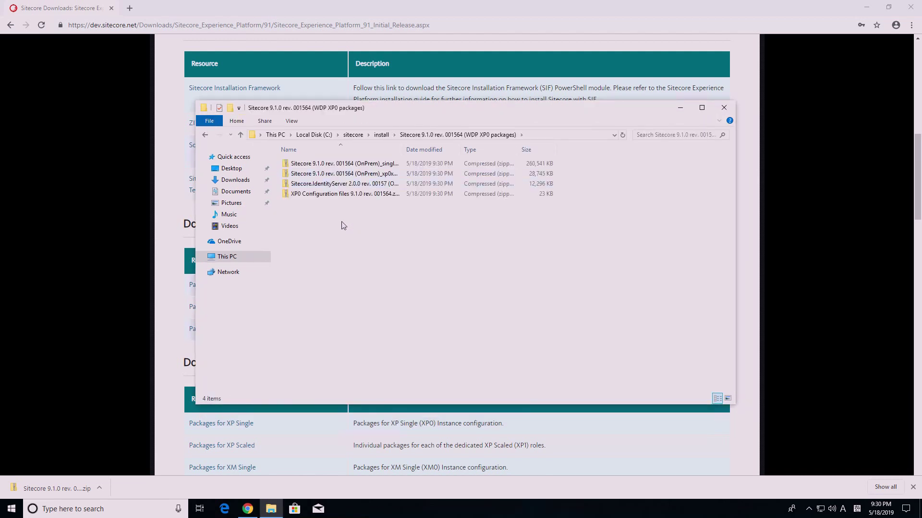
left_click(343, 201)
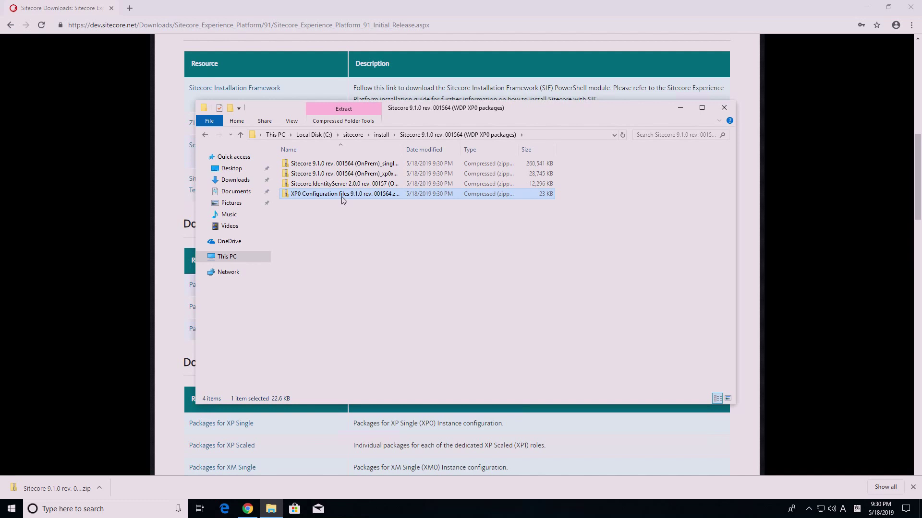
right_click(351, 198)
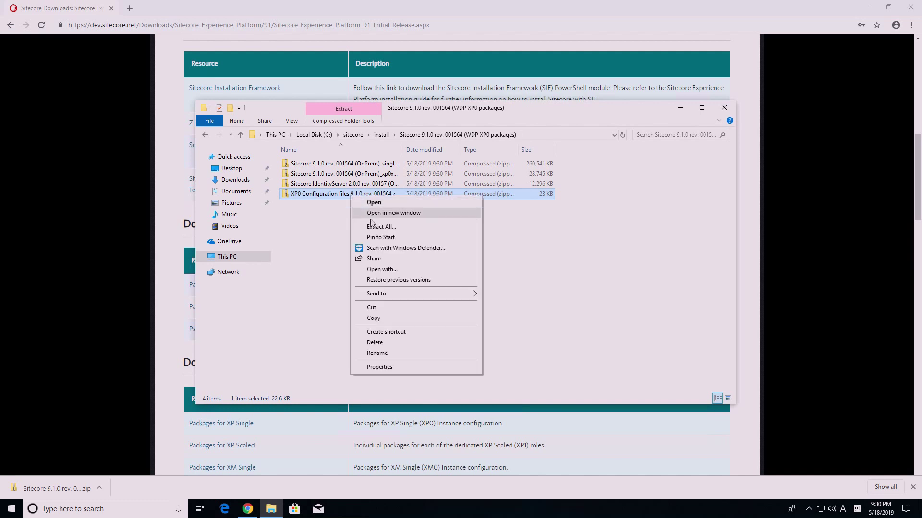
left_click(384, 228)
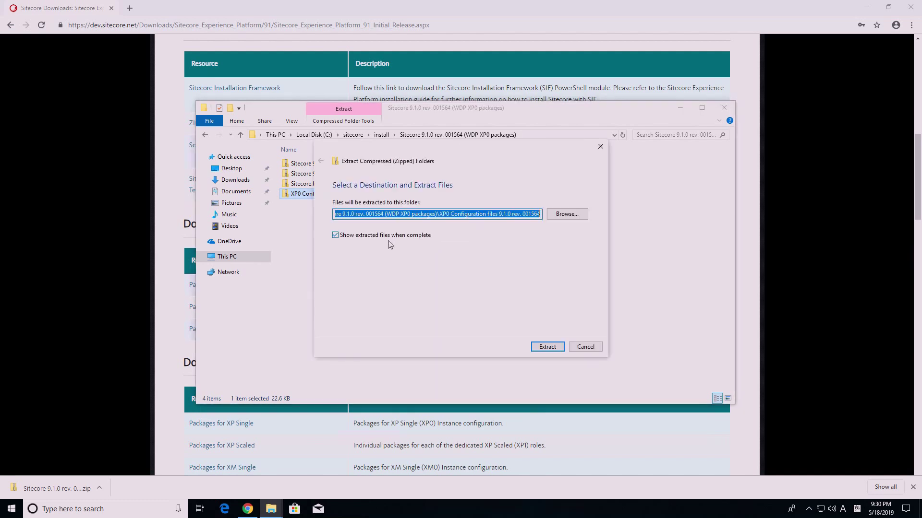
left_click(537, 347)
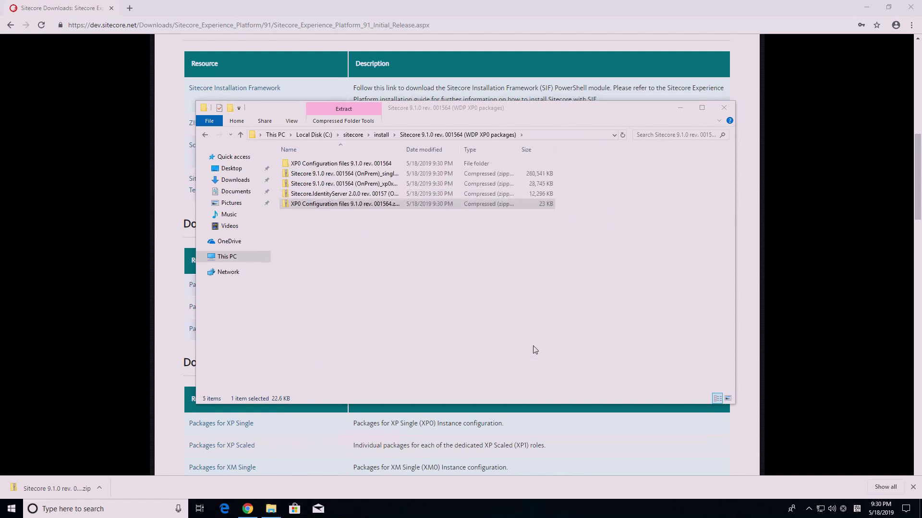
Move all the extracted XP0 configuration files up into the parent WDP XP0 packages folder
left_click_drag(367, 137, 562, 147)
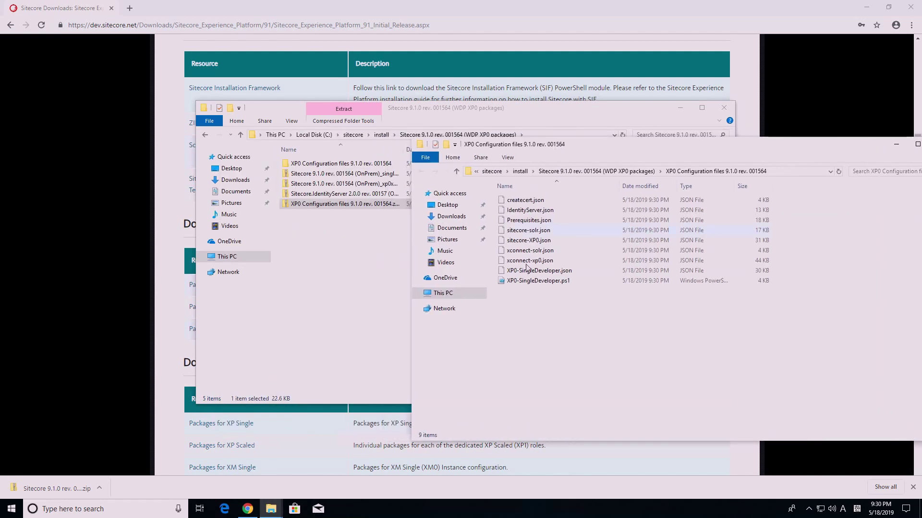
left_click_drag(541, 326, 499, 188)
left_click_drag(528, 259, 354, 262)
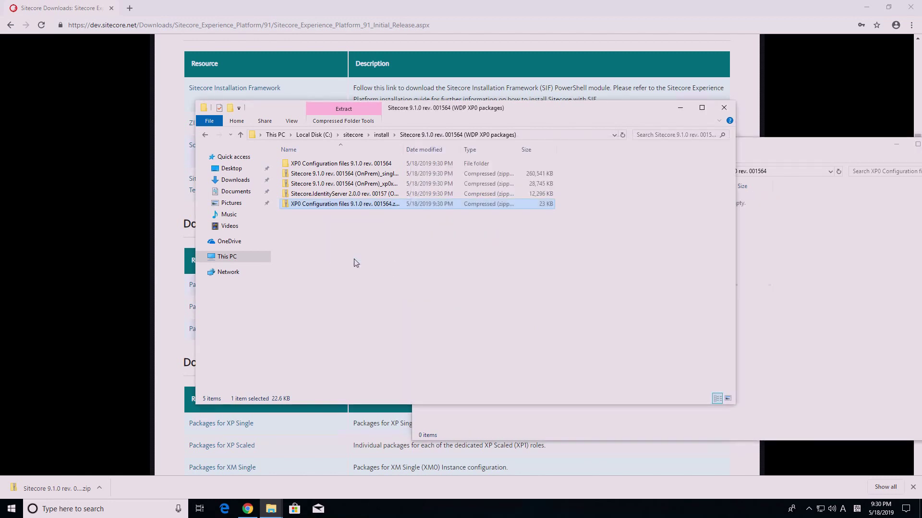
left_click(375, 351)
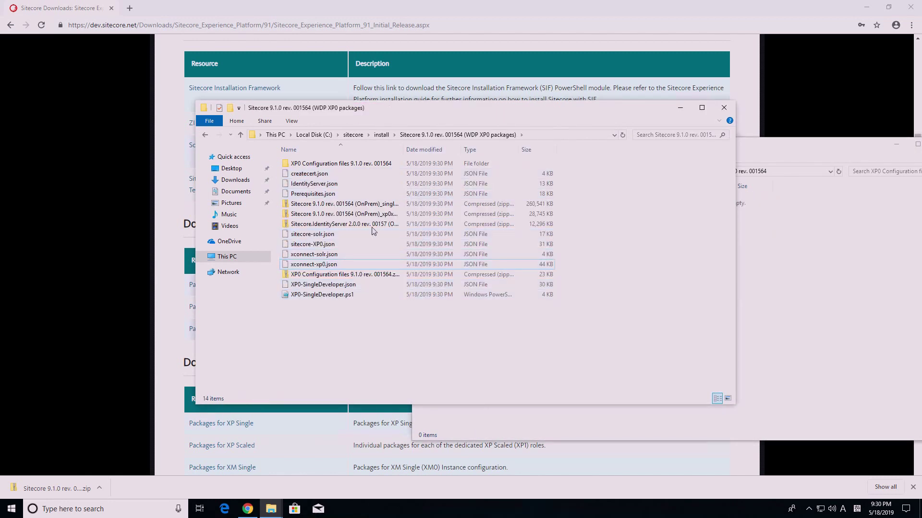
Check that the XP0 Configuration files 9.1.0 rev. 001564 folder is empty, delete it and return to the installation guide
double_click(365, 166)
left_click(203, 136)
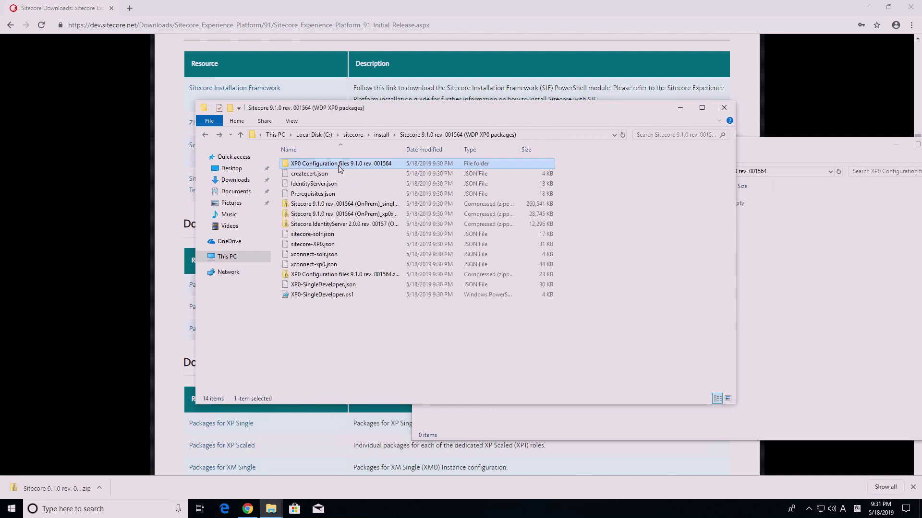
key("Delete")
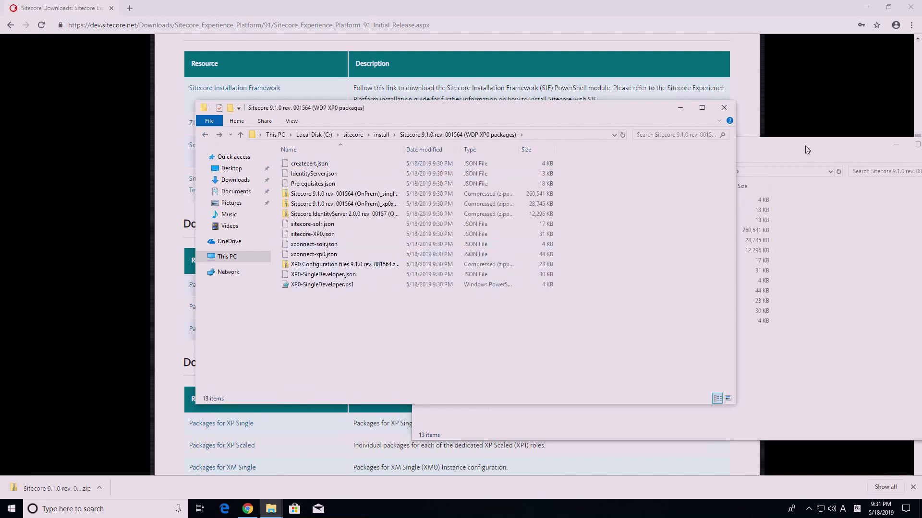
left_click(724, 148)
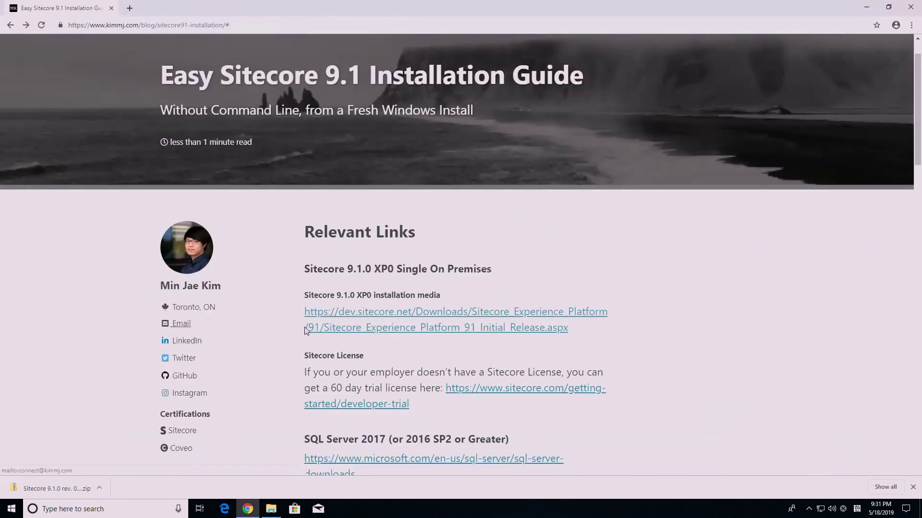
Review the guide's Sitecore License section and paste license.xml into the Sitecore 9.1.0 WDP XP0 packages folder
scroll(308, 319, "down", 1)
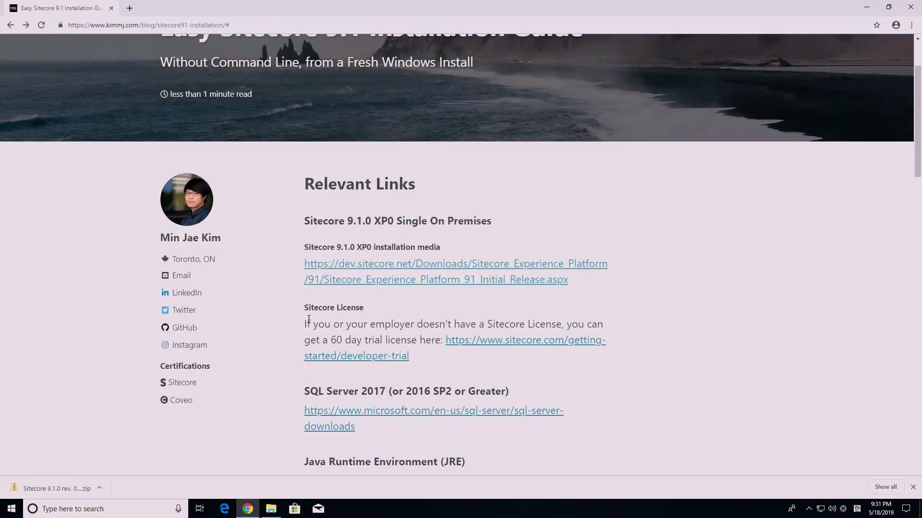
left_click_drag(310, 313, 438, 358)
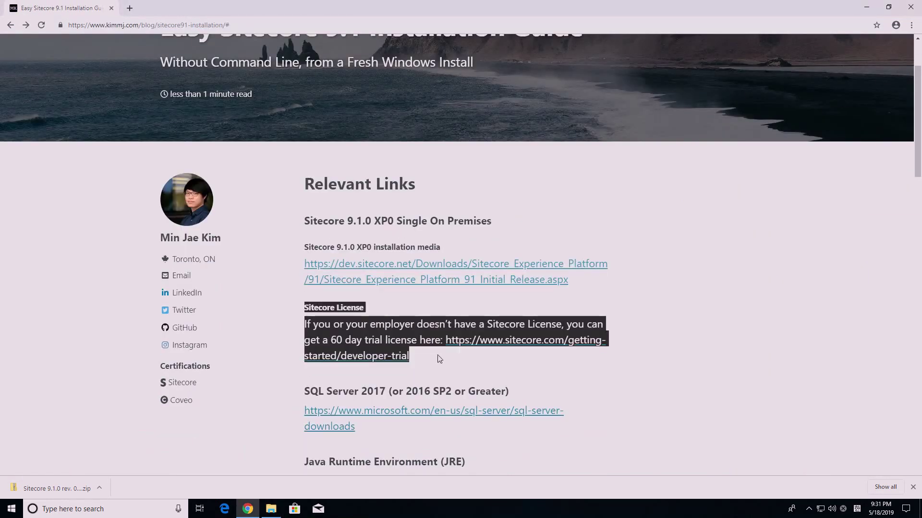
left_click(445, 358)
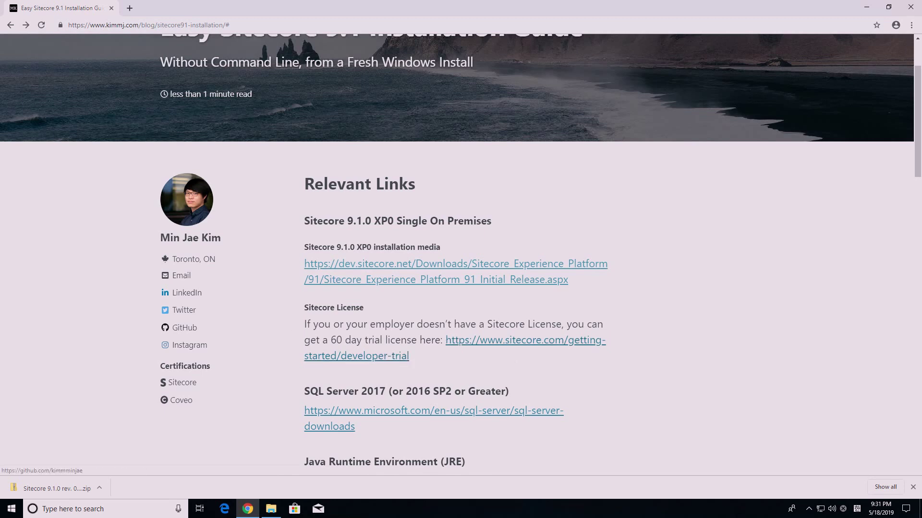
left_click(271, 508)
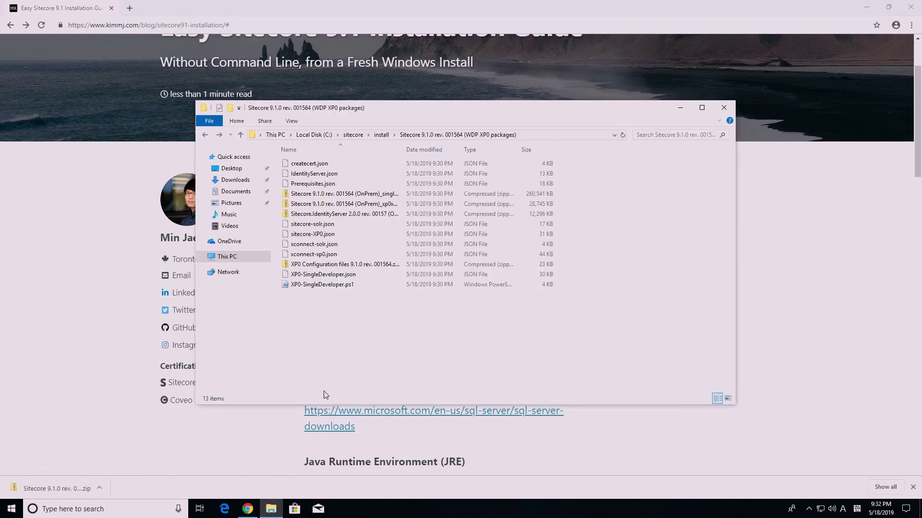
right_click(326, 325)
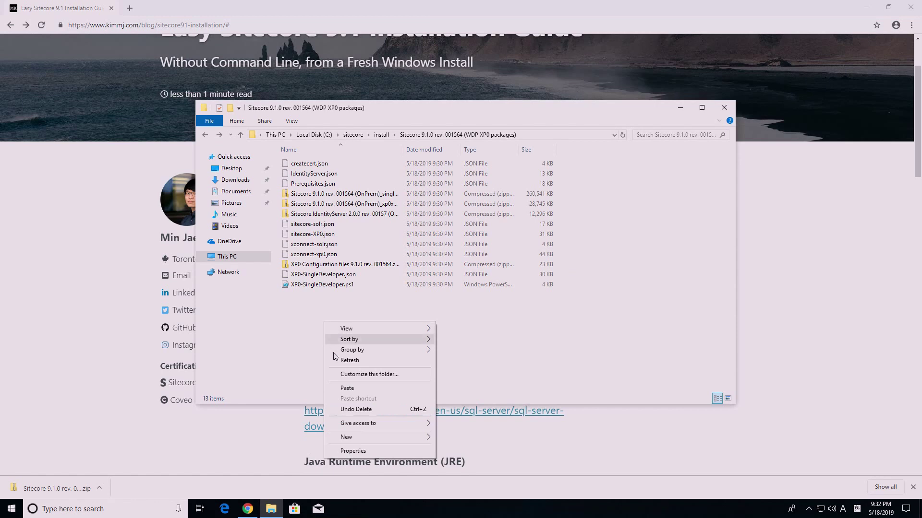
left_click(363, 390)
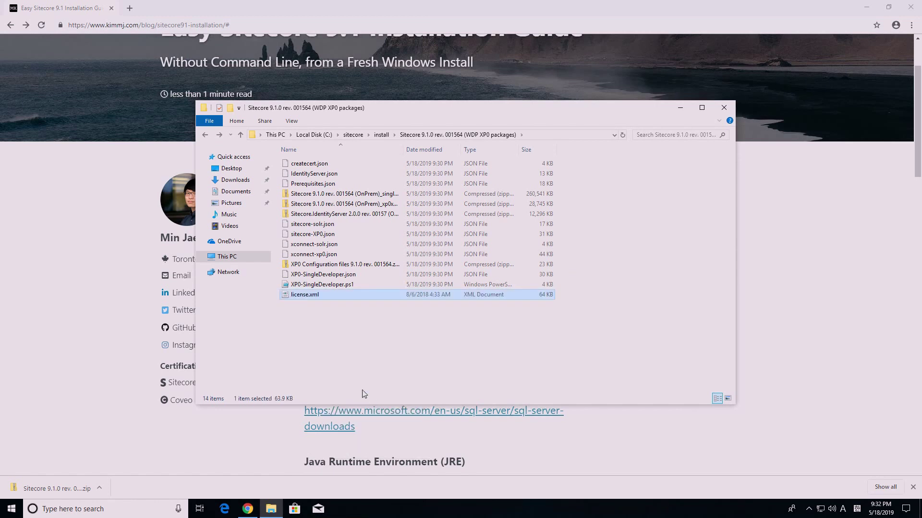
Open the guide's SQL Server 2017 downloads link in a new tab, decline the survey and download the Developer edition
key("alt+Tab")
scroll(366, 339, "down", 2)
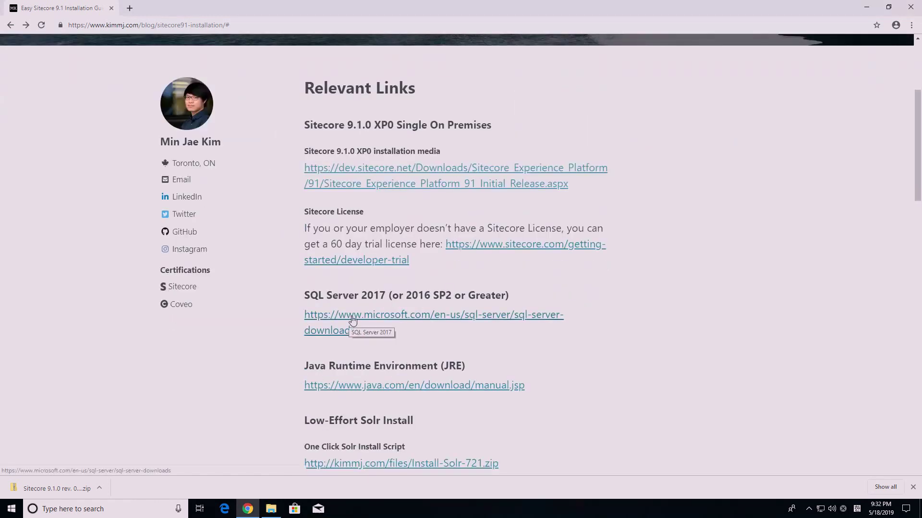
middle_click(352, 321)
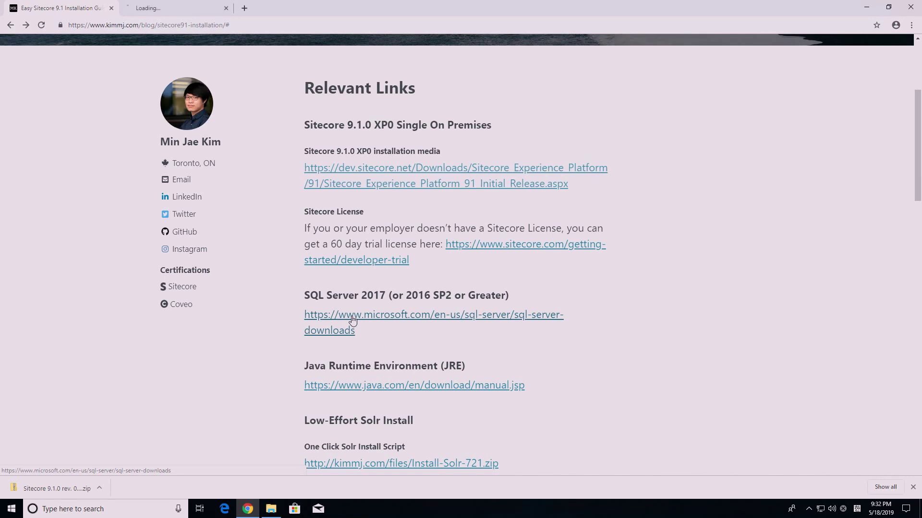
left_click(142, 5)
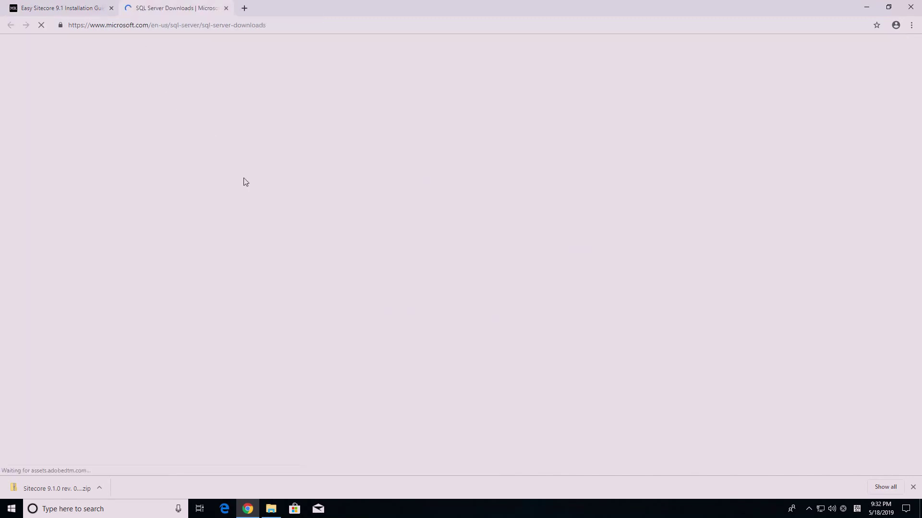
scroll(262, 201, "down", 2)
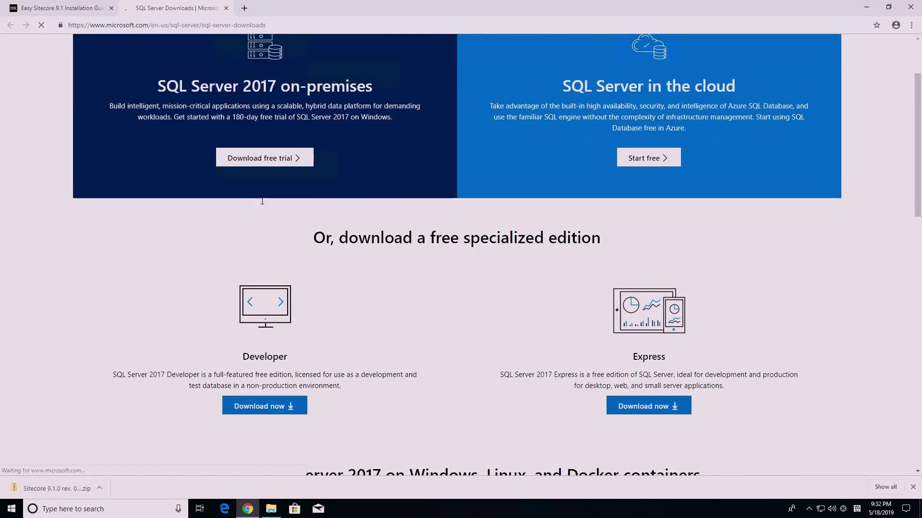
scroll(267, 242, "down", 1)
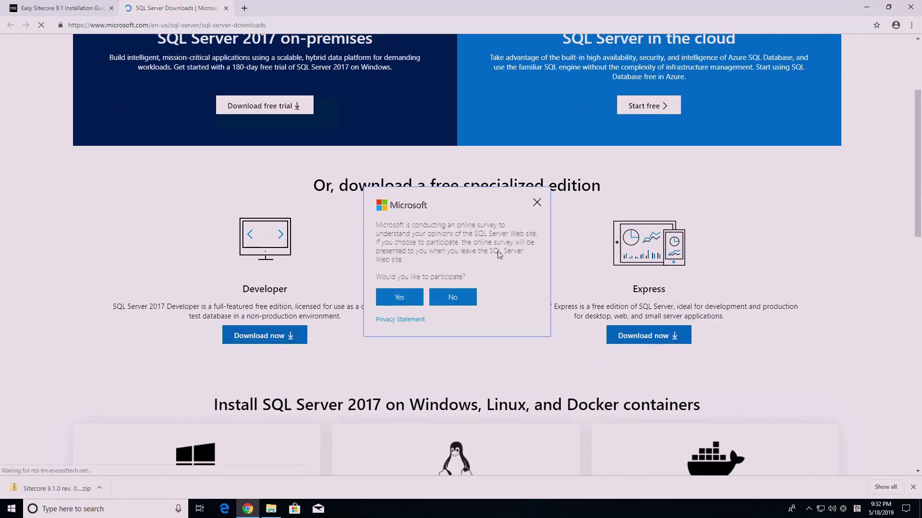
left_click(452, 298)
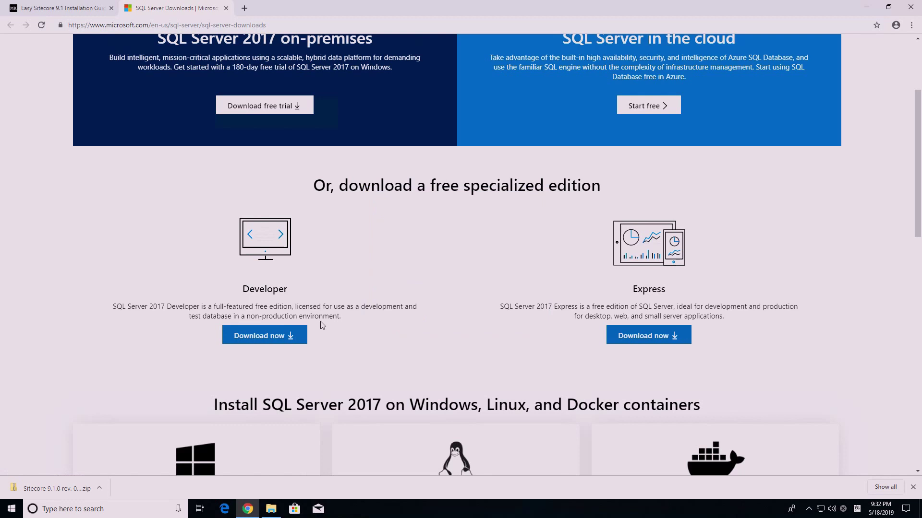
left_click(272, 339)
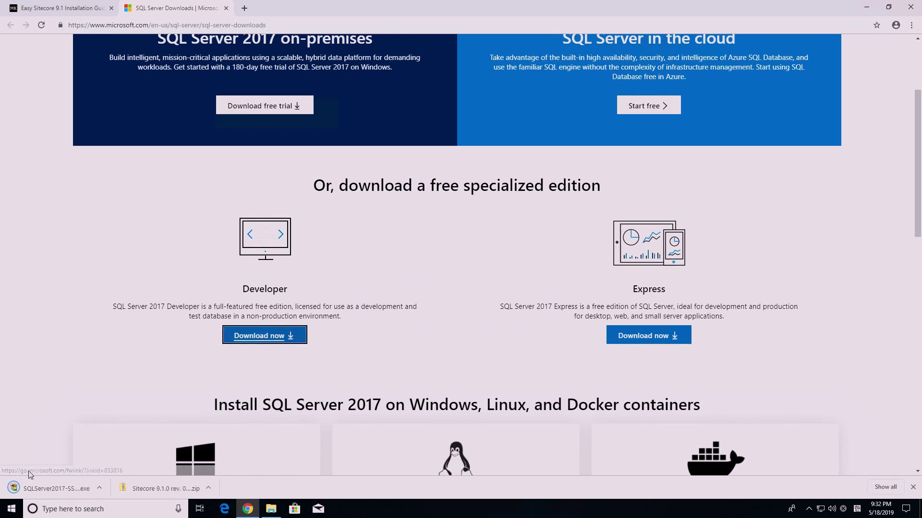
Run the downloaded SQL Server 2017 installer and start a new stand-alone installation from the Installation Center
left_click(38, 488)
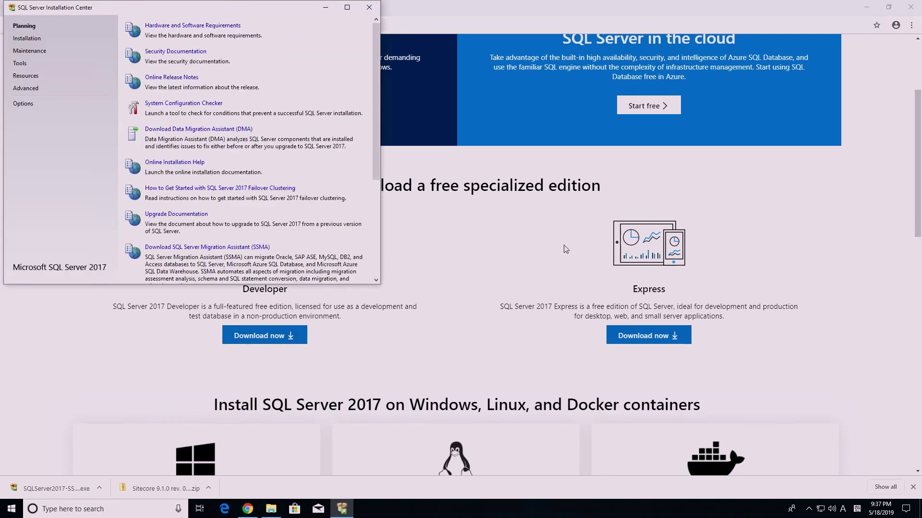
left_click(20, 40)
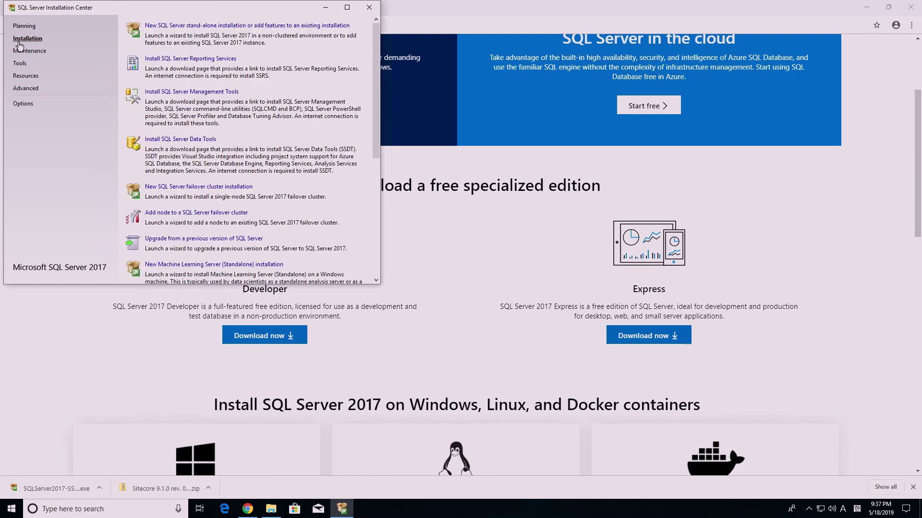
left_click(187, 26)
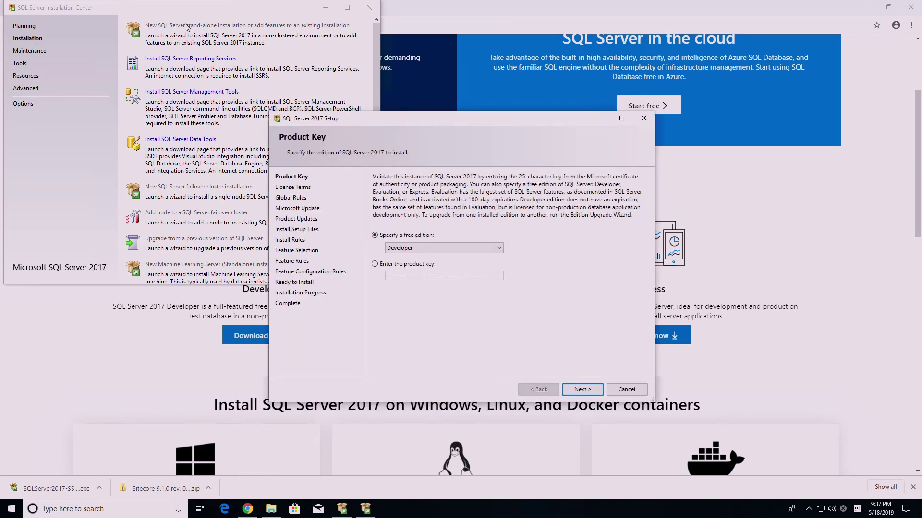
Keep the free Developer edition, accept the license terms and continue past the install rules with Microsoft Update checking off
left_click(580, 387)
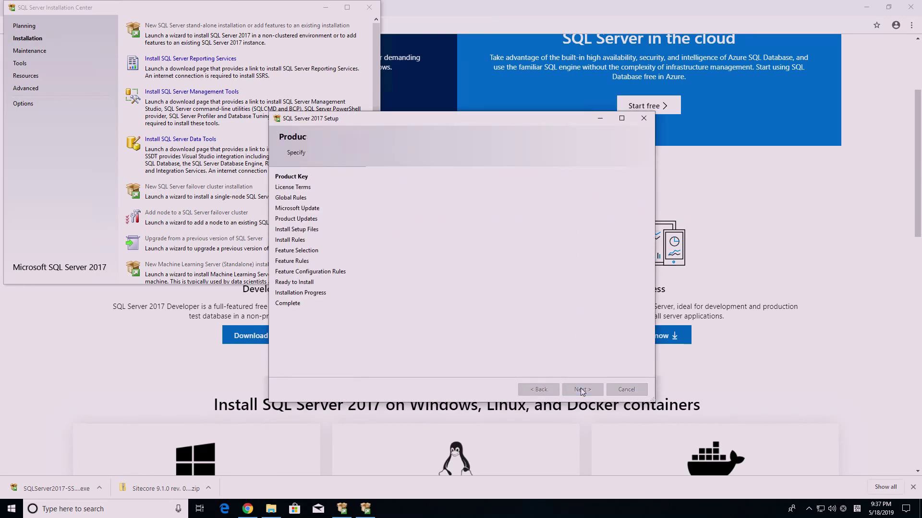
left_click(426, 335)
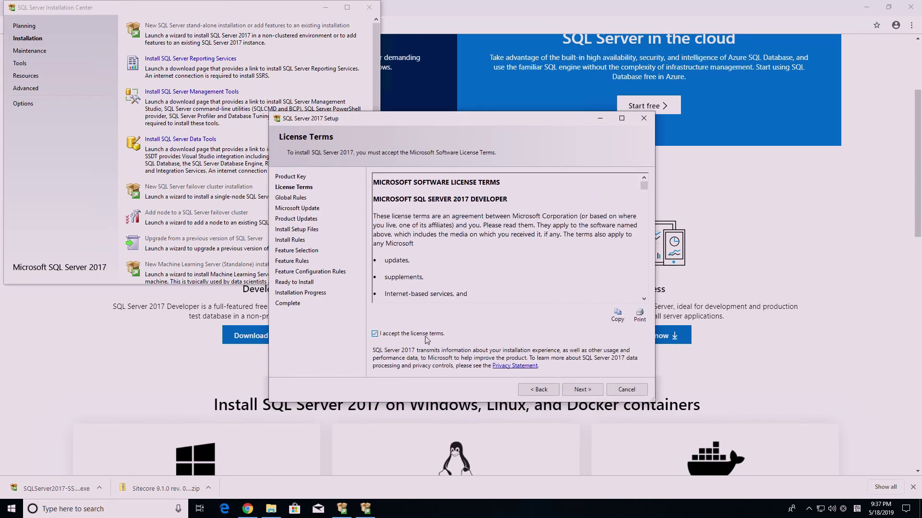
left_click(581, 387)
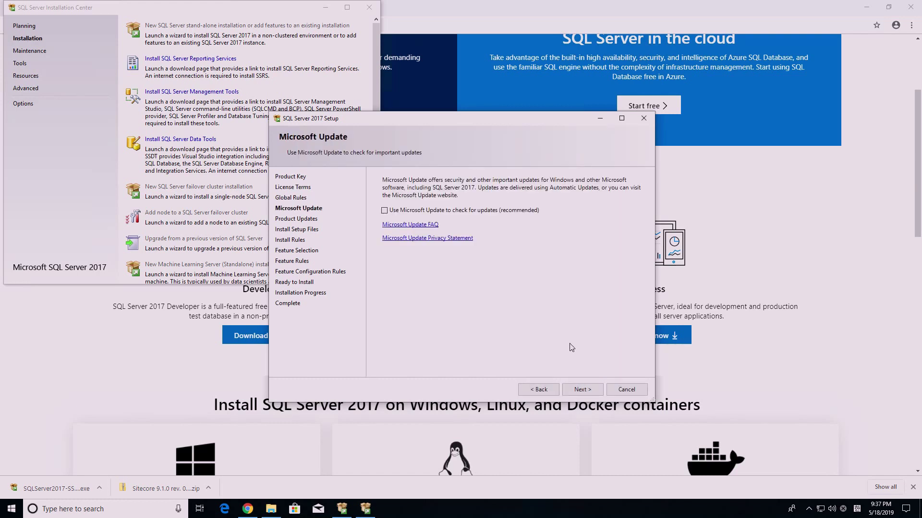
left_click(580, 391)
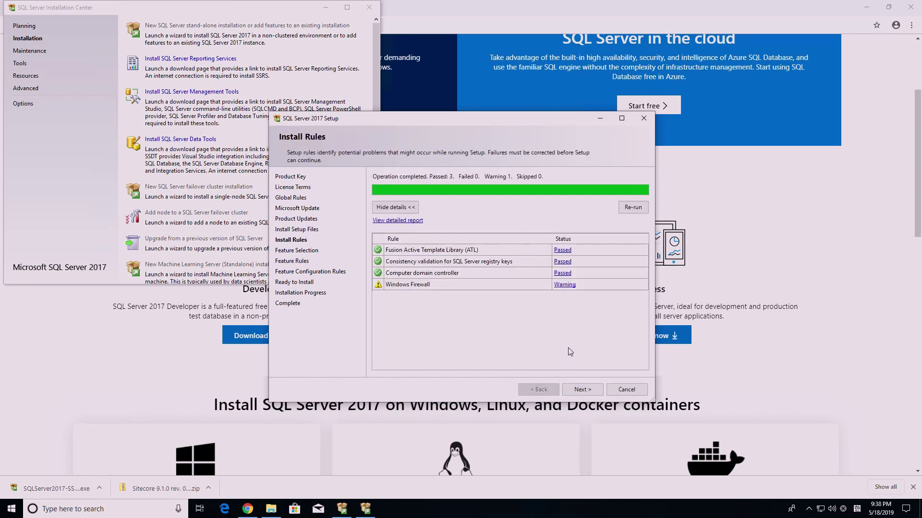
left_click(585, 389)
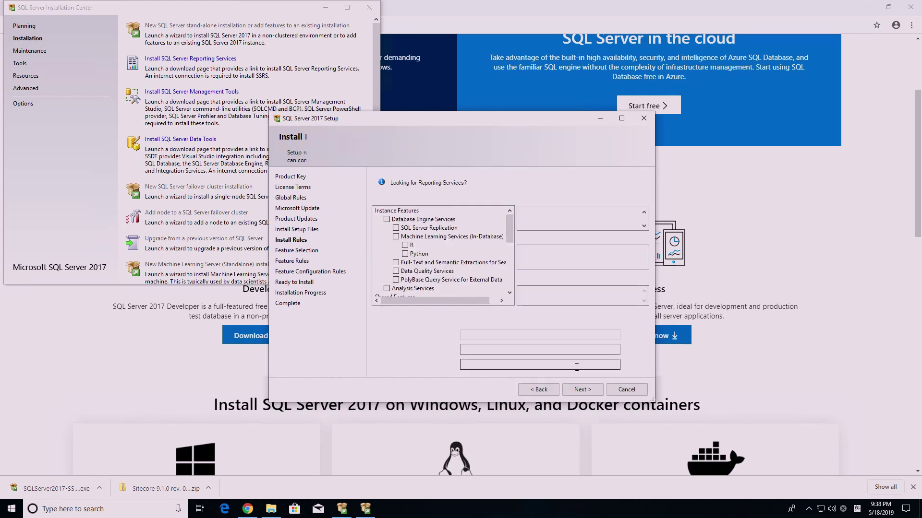
Select all SQL Server features except PolyBase Query Service for External Data and proceed to the instance configuration
left_click(387, 319)
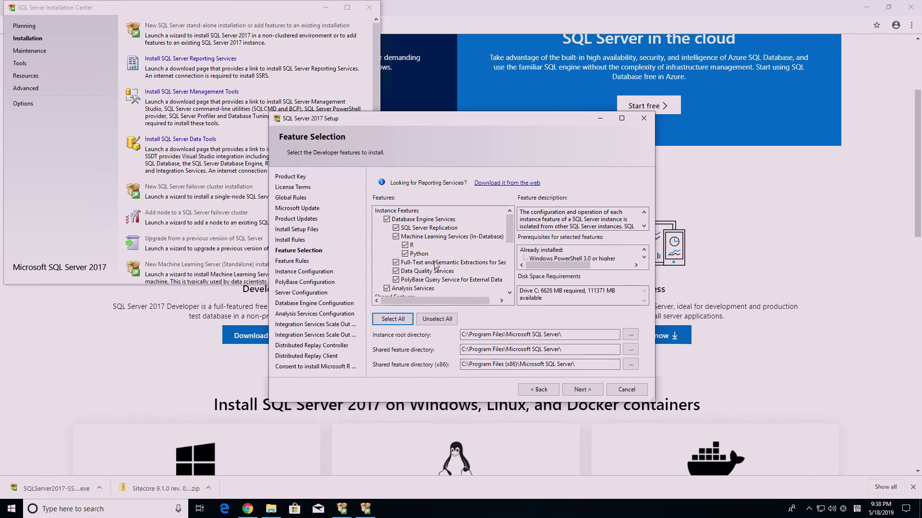
left_click(395, 280)
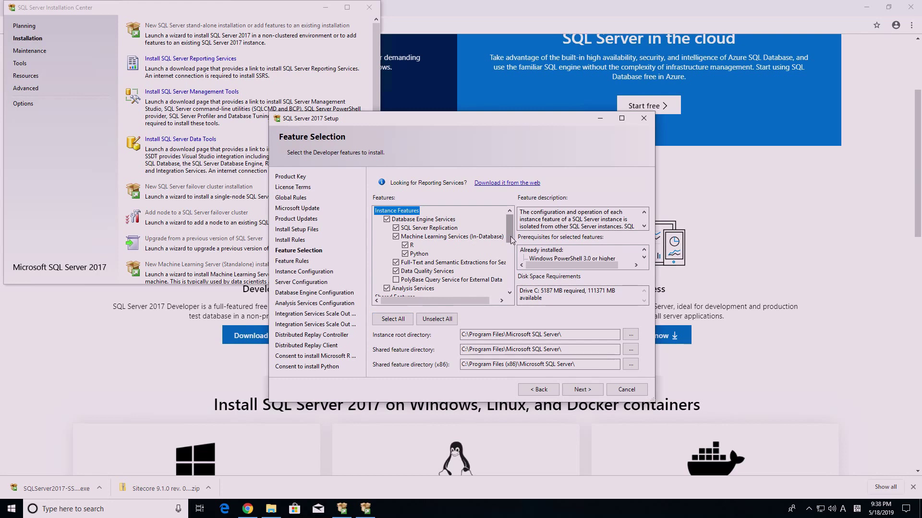
left_click_drag(512, 240, 533, 336)
left_click(587, 389)
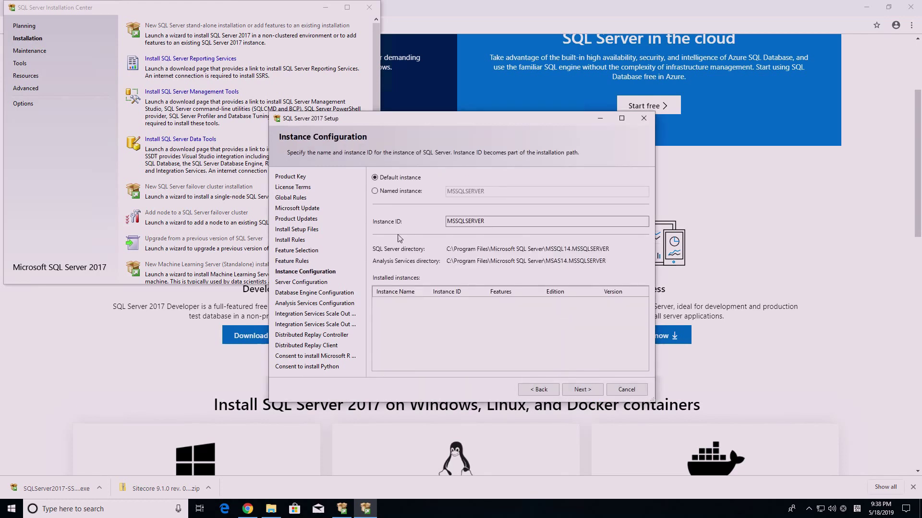
Accept the default instance MSSQLSERVER and the default service accounts
left_click(589, 393)
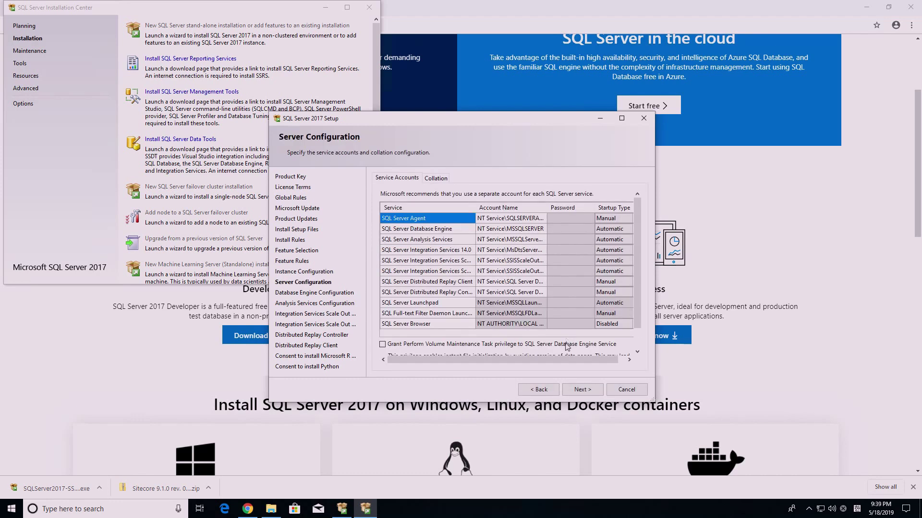
left_click(573, 390)
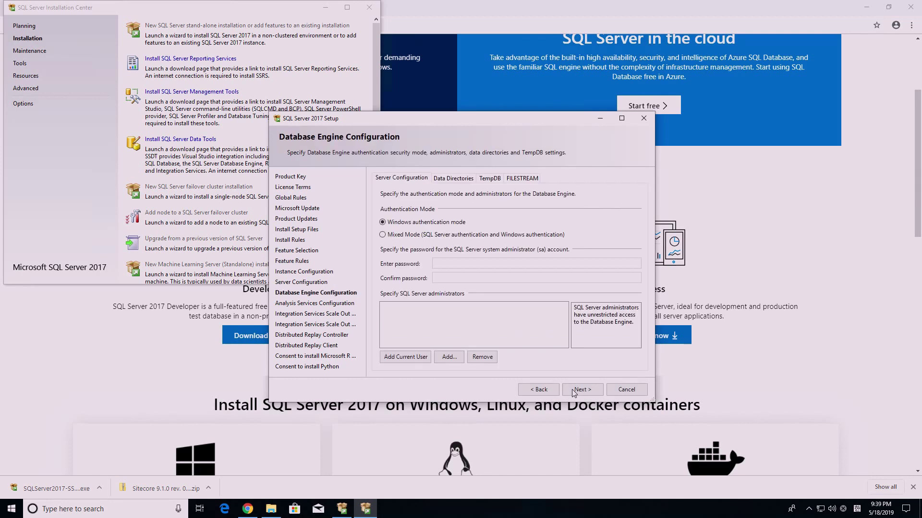
Set the Database Engine to Mixed Mode, enter and confirm the sa password, and add the current user as SQL Server administrator
left_click(382, 235)
left_click(462, 265)
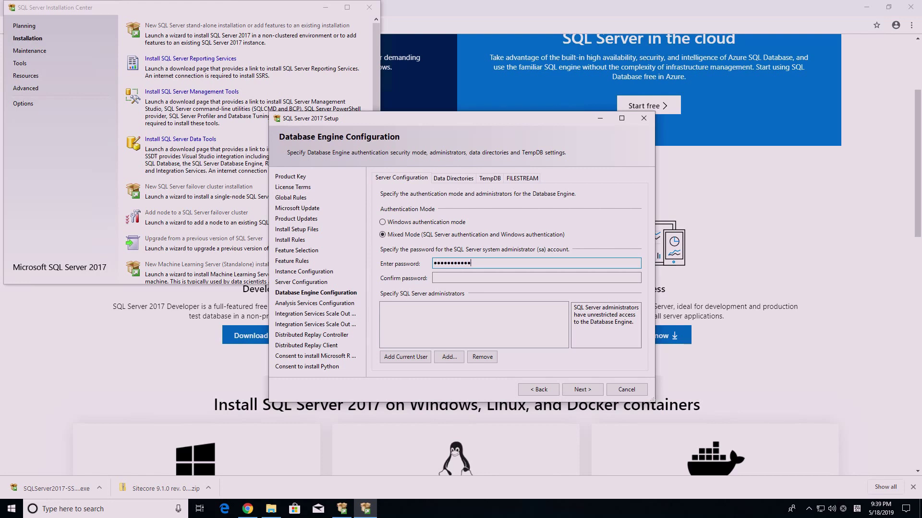
left_click(435, 279)
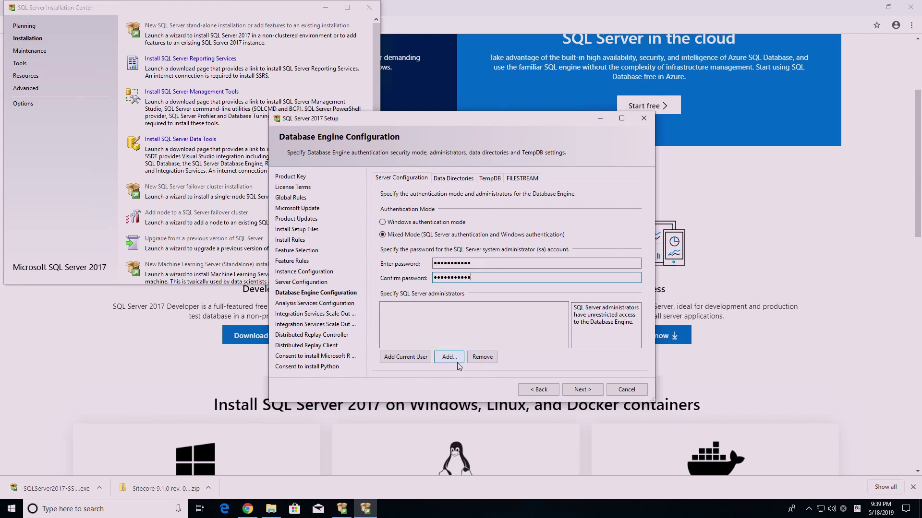
left_click(418, 360)
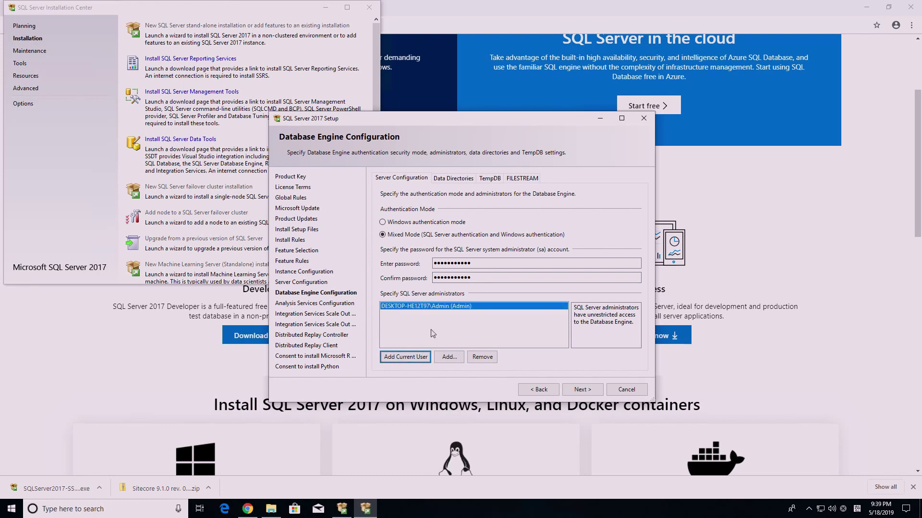
left_click(578, 392)
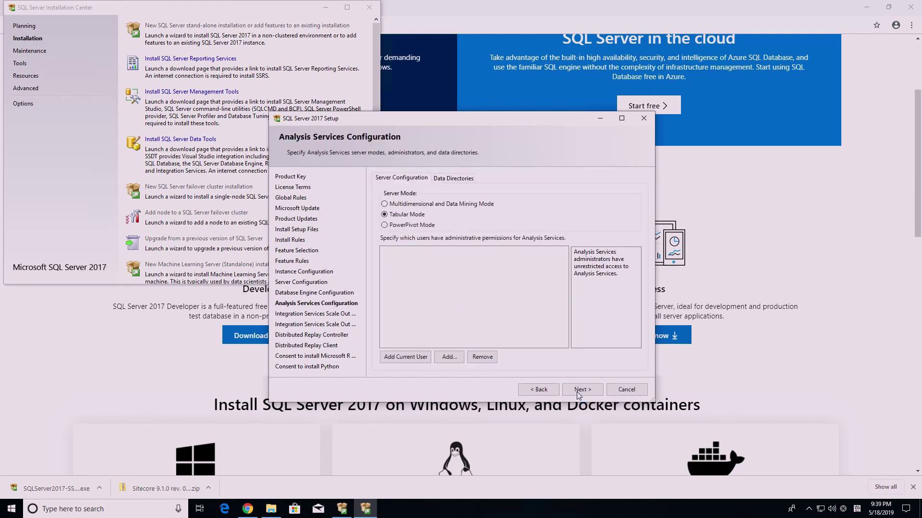
Add the current user as Analysis Services administrator, keeping Tabular Mode
left_click(411, 359)
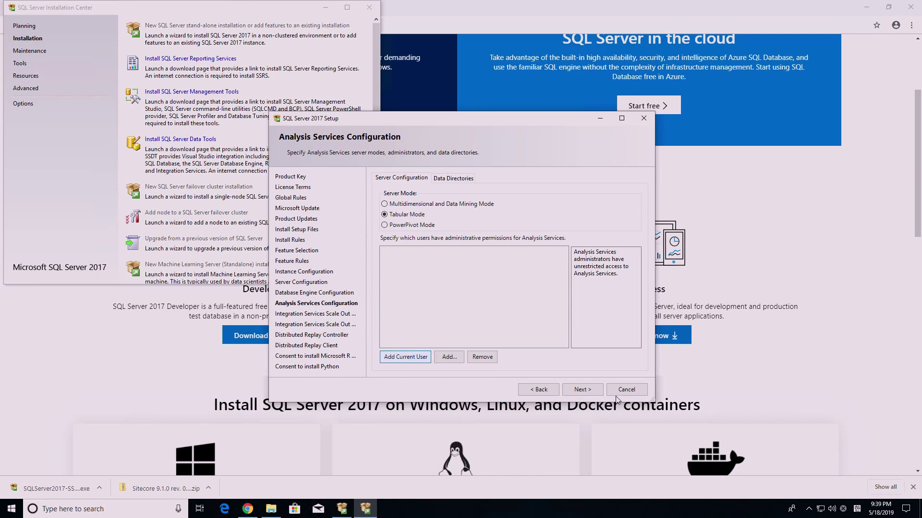
left_click(591, 392)
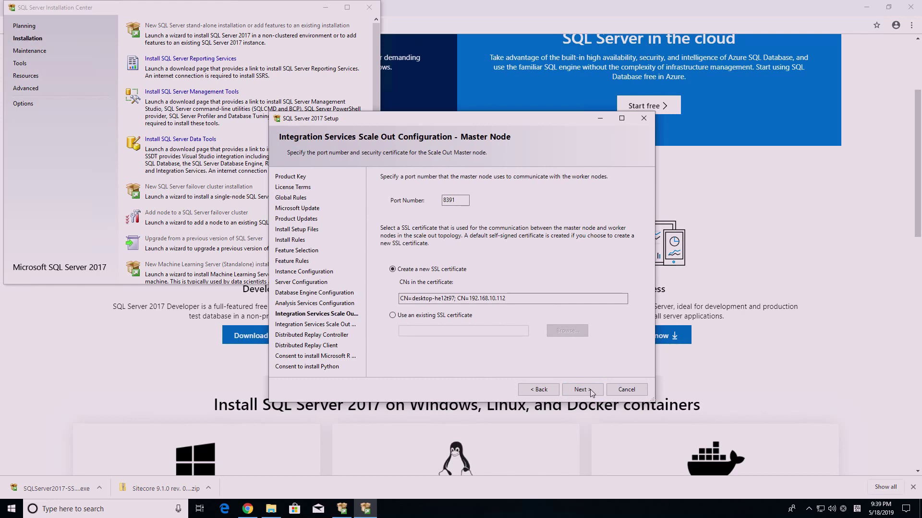
Accept the defaults for the Integration Services Scale Out master and worker nodes, and leave the Distributed Replay Controller without assigned users
left_click(591, 391)
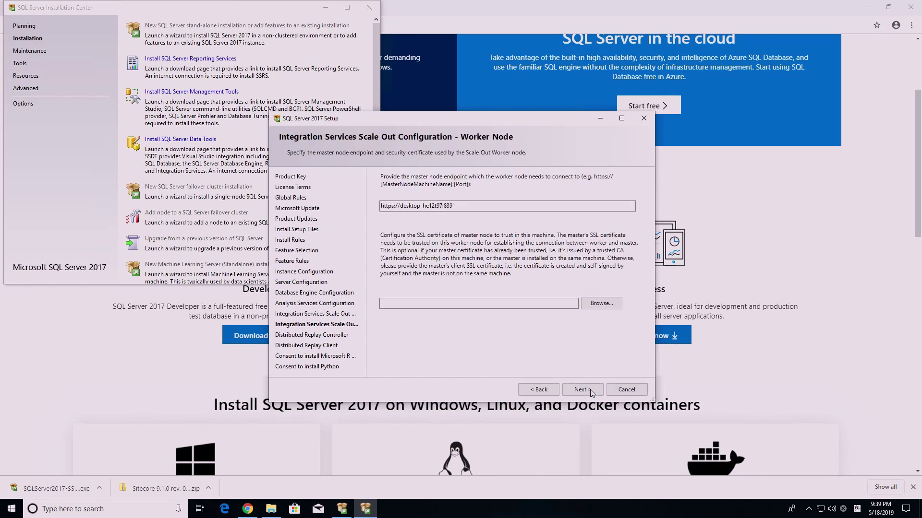
left_click(591, 392)
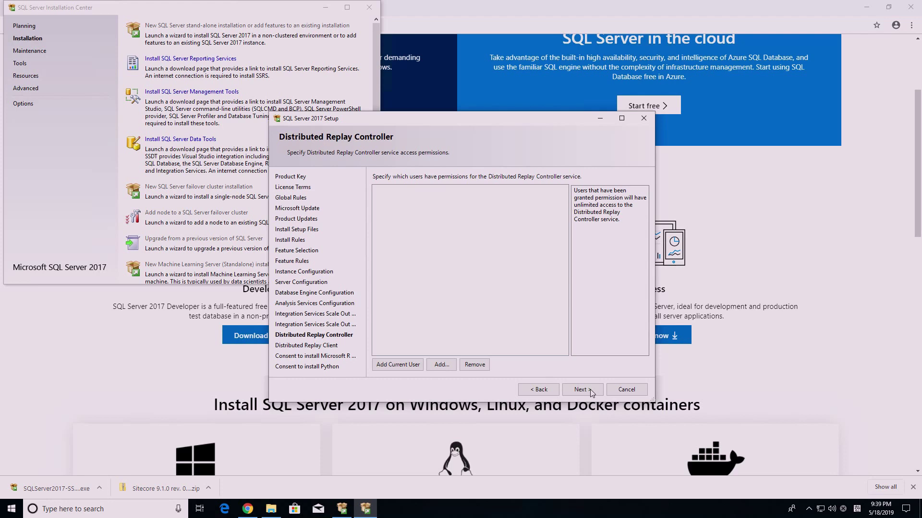
left_click(591, 391)
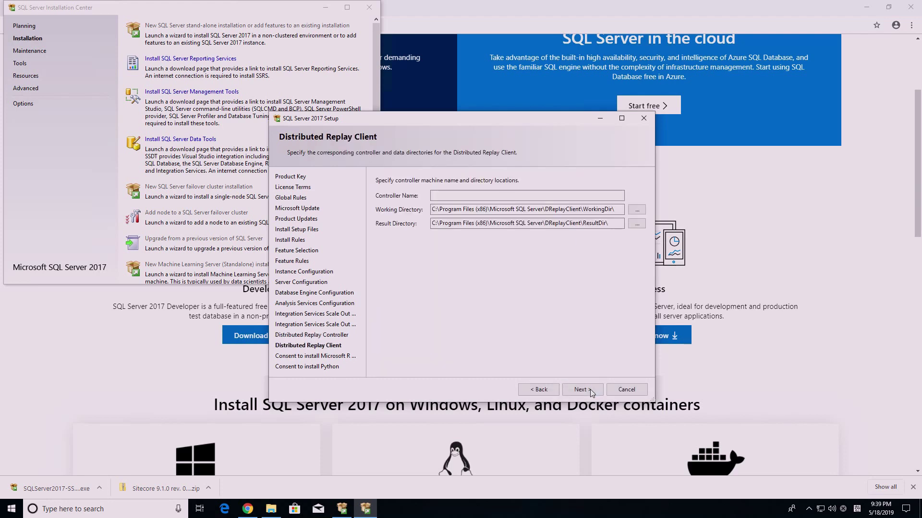
Keep the Distributed Replay Client defaults and consent to installing Microsoft R Open and Python
left_click(591, 391)
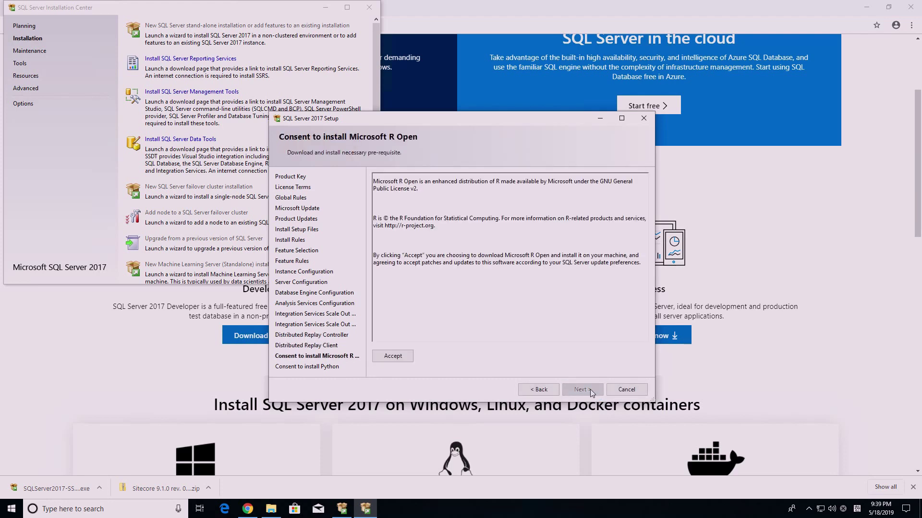
left_click(409, 358)
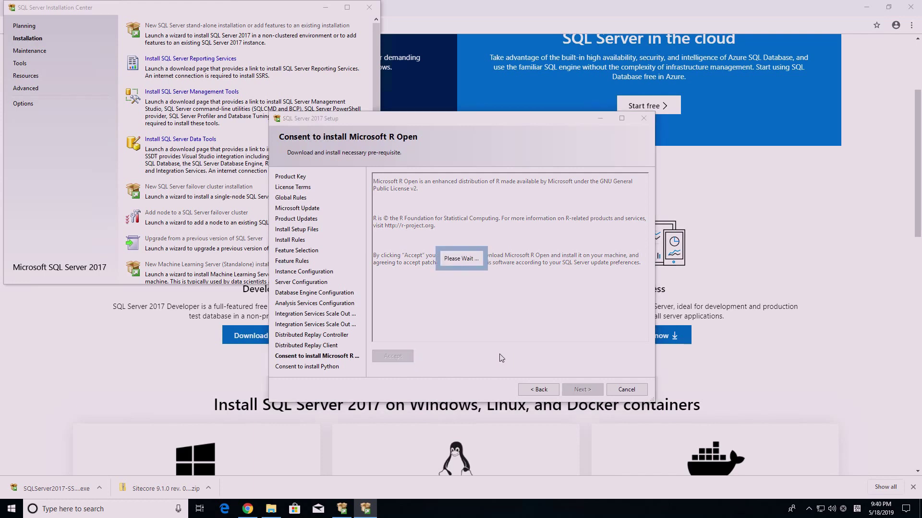
left_click(581, 390)
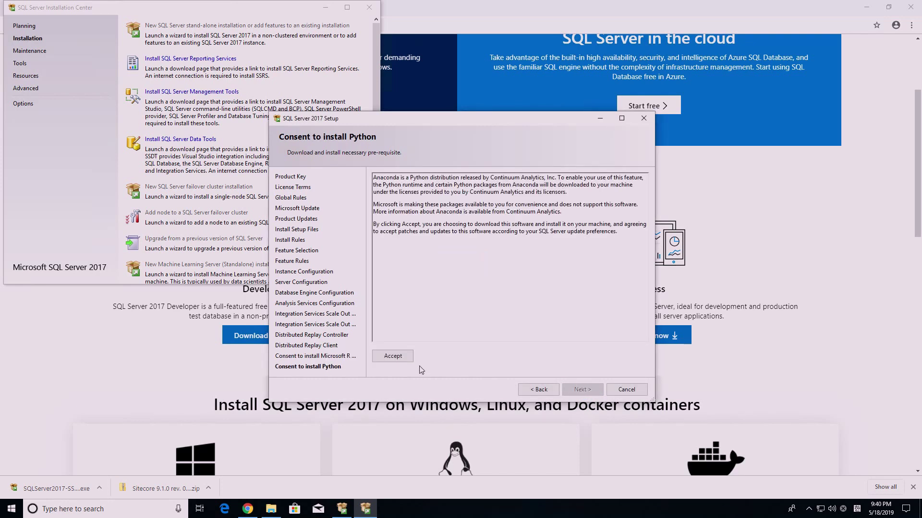
left_click(405, 359)
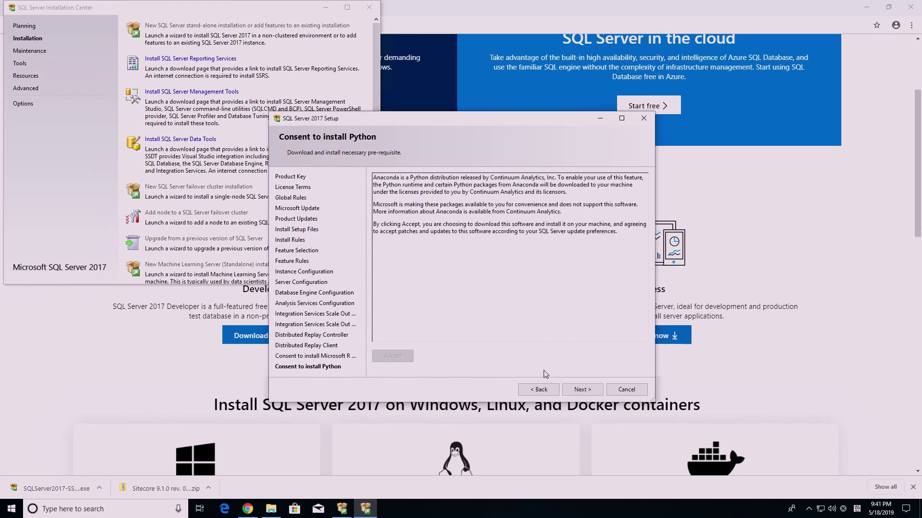
left_click(586, 391)
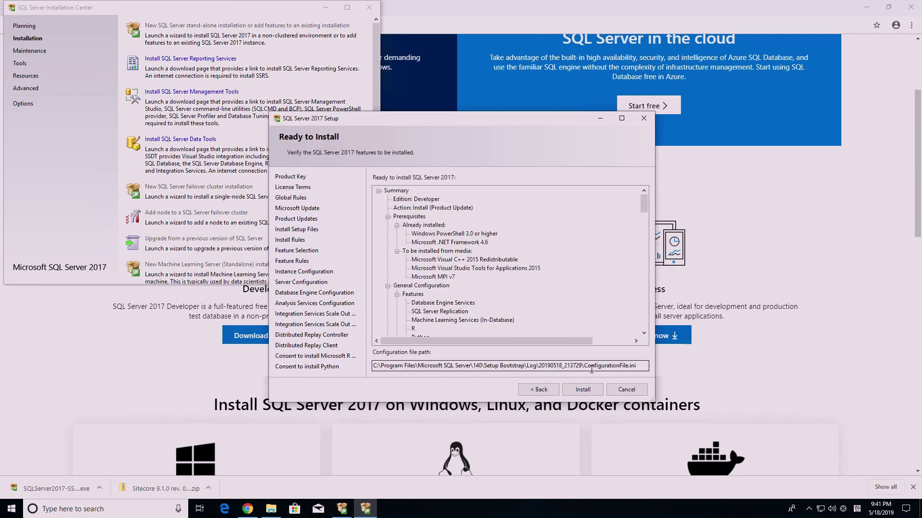
Run the SQL Server 2017 installation, and open the SQL Server Management Tools download page from the Installation Center
left_click(583, 390)
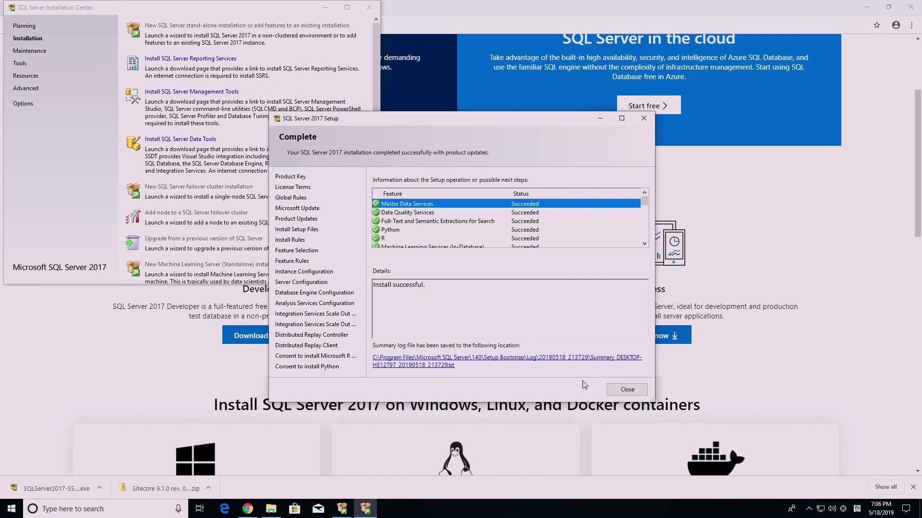
left_click(626, 390)
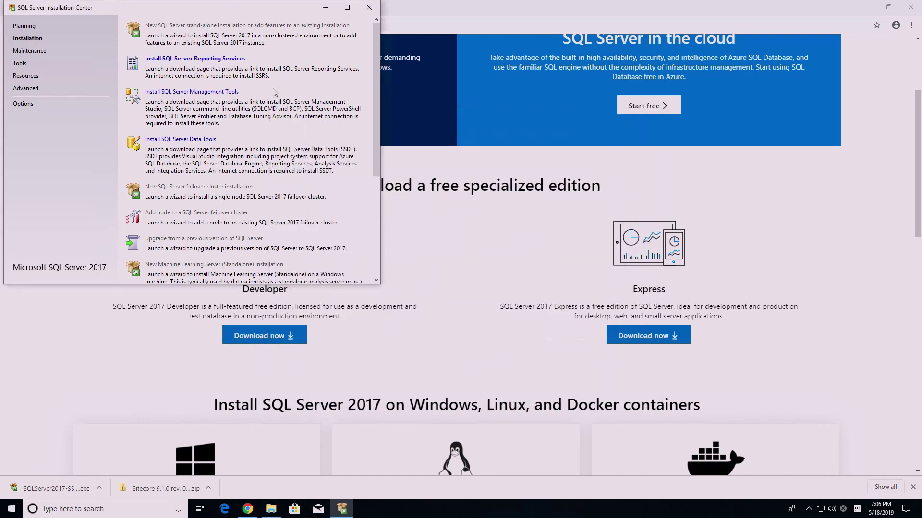
left_click(226, 92)
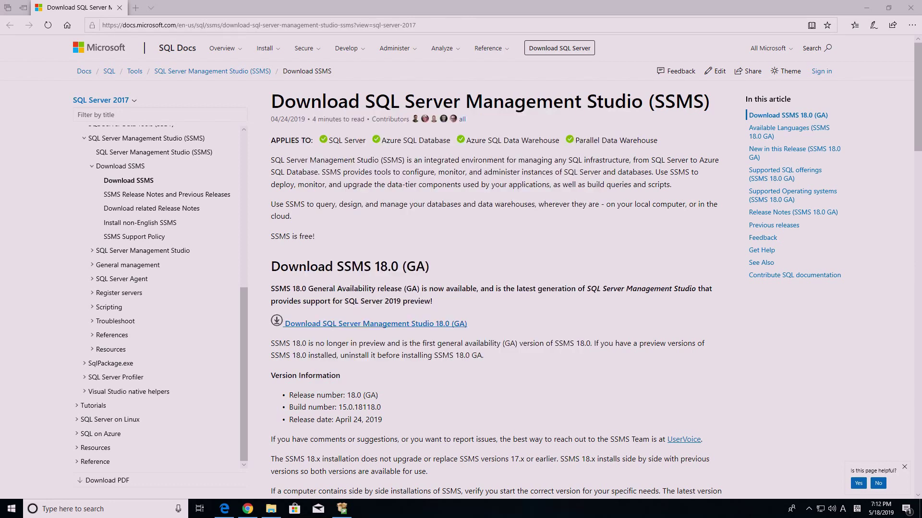
left_click(910, 8)
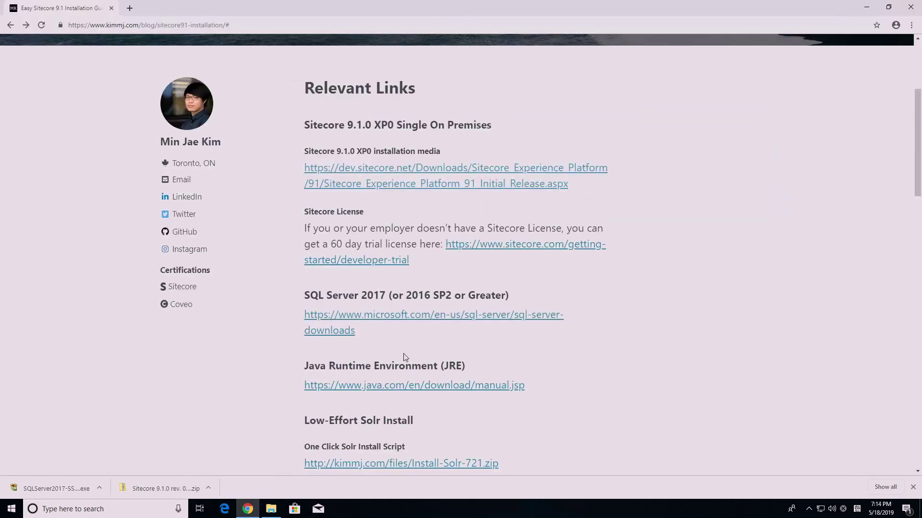
Download the Windows Offline (64-bit) Java installer through the installation guide's Java Runtime Environment link
middle_click(403, 387)
left_click(181, 10)
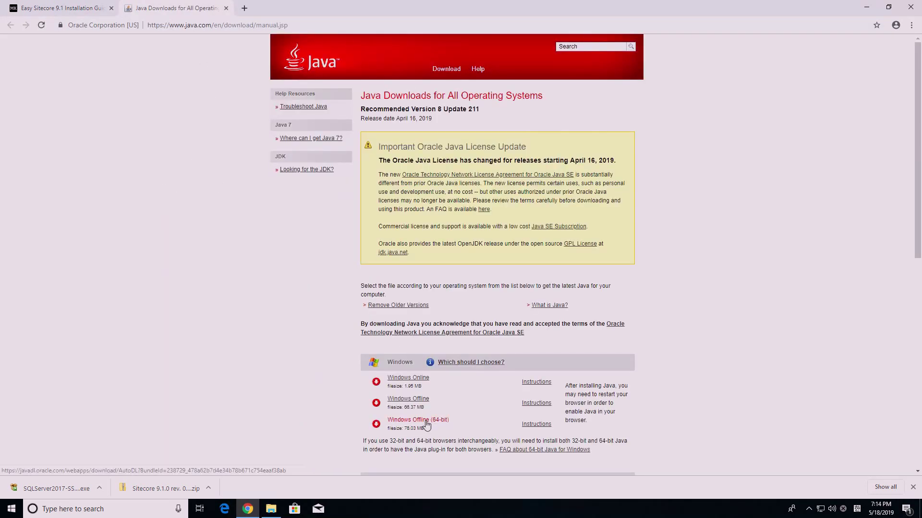
left_click(426, 424)
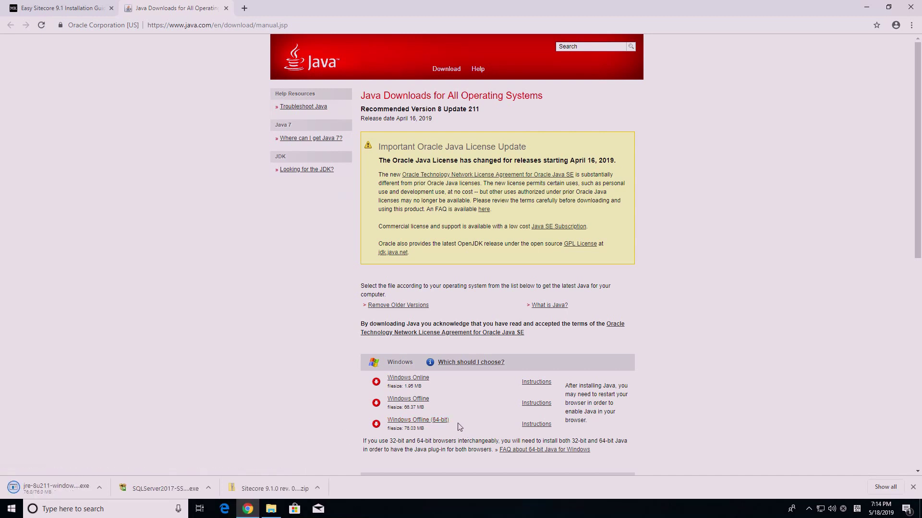
left_click_drag(456, 424, 387, 423)
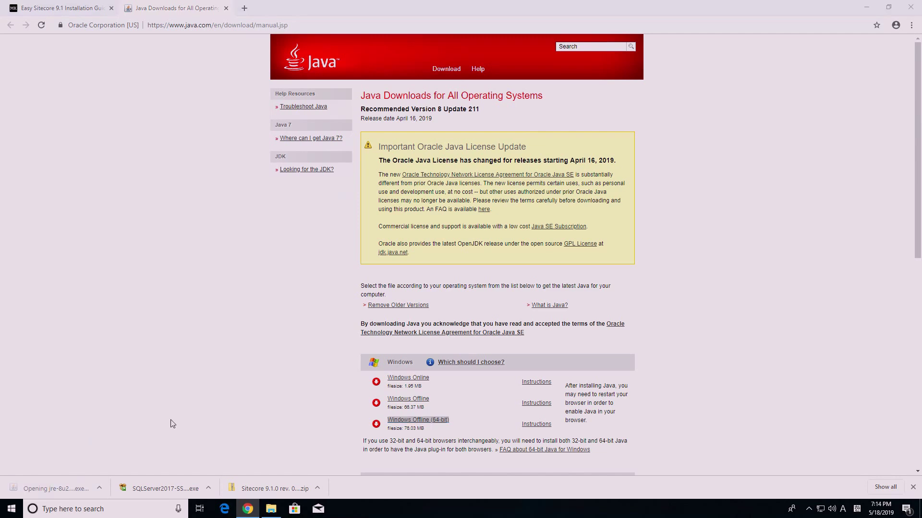
Install the Java SE Runtime Environment with administrator permission, and close the Java download page
left_click(532, 355)
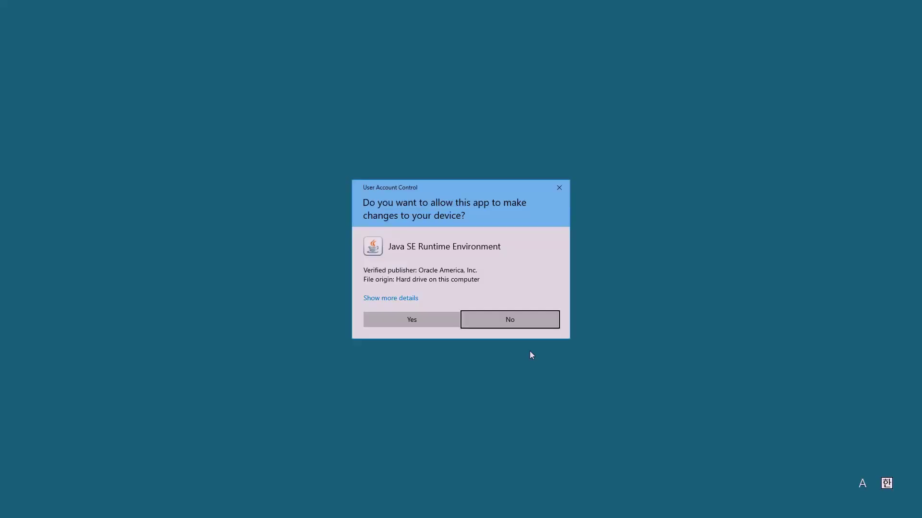
left_click(437, 321)
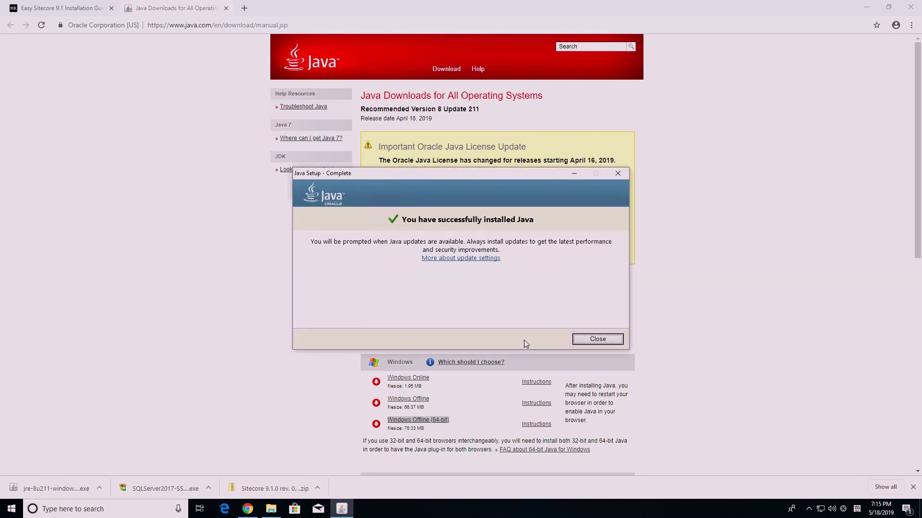
left_click(590, 346)
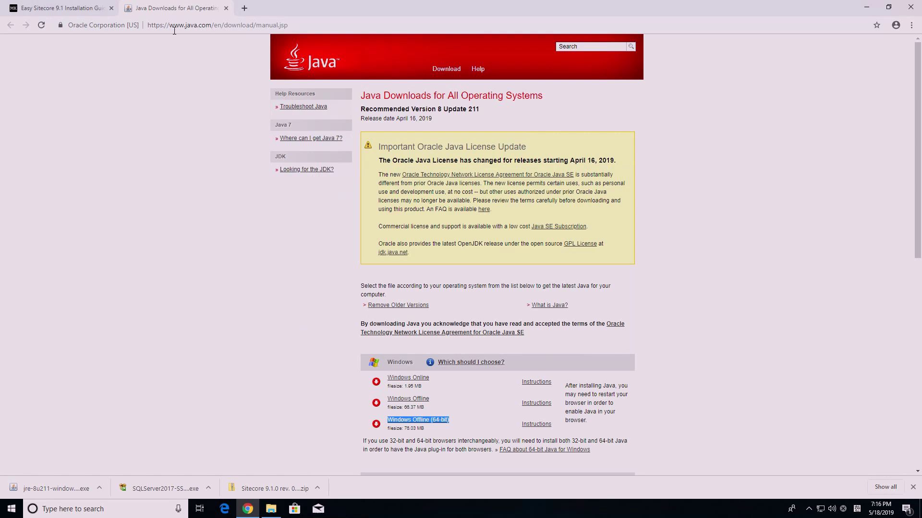
middle_click(175, 12)
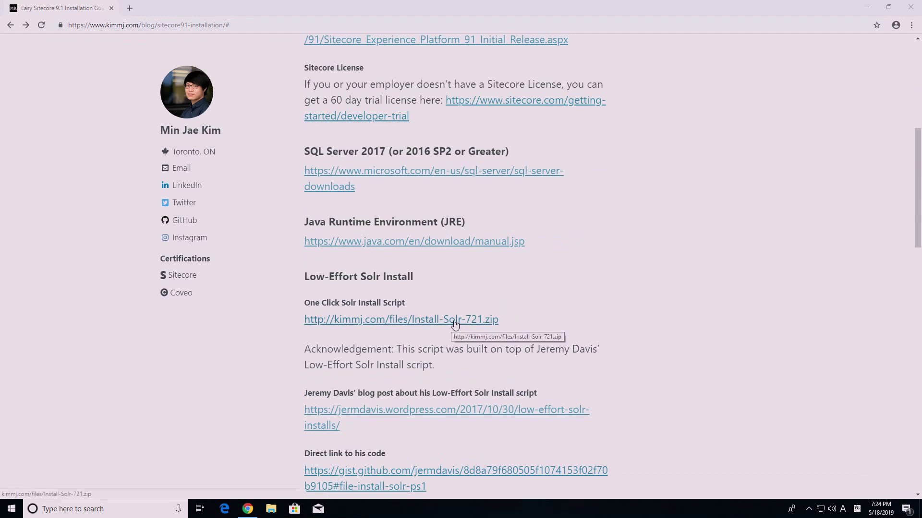
Download Install-Solr-721.zip from the installation guide and extract it to the suggested Install-Solr-721 folder in Downloads
left_click(454, 322)
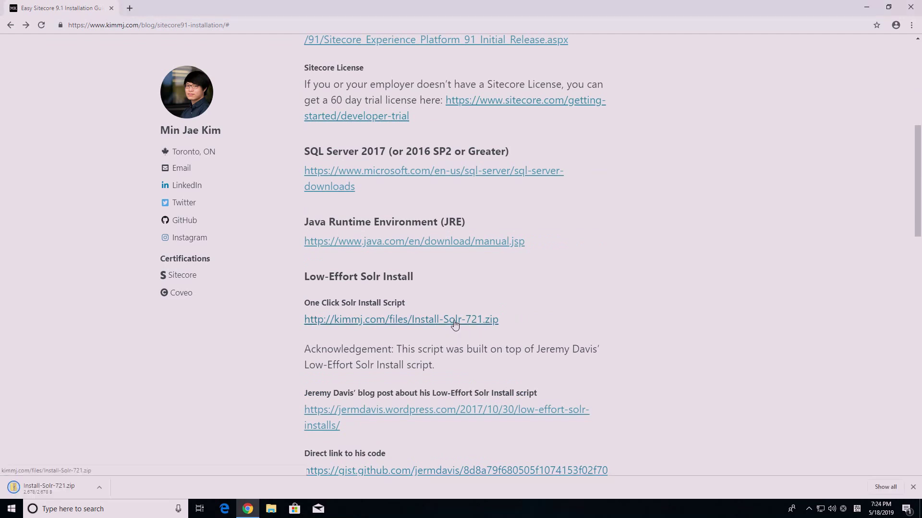
left_click(102, 486)
left_click(120, 459)
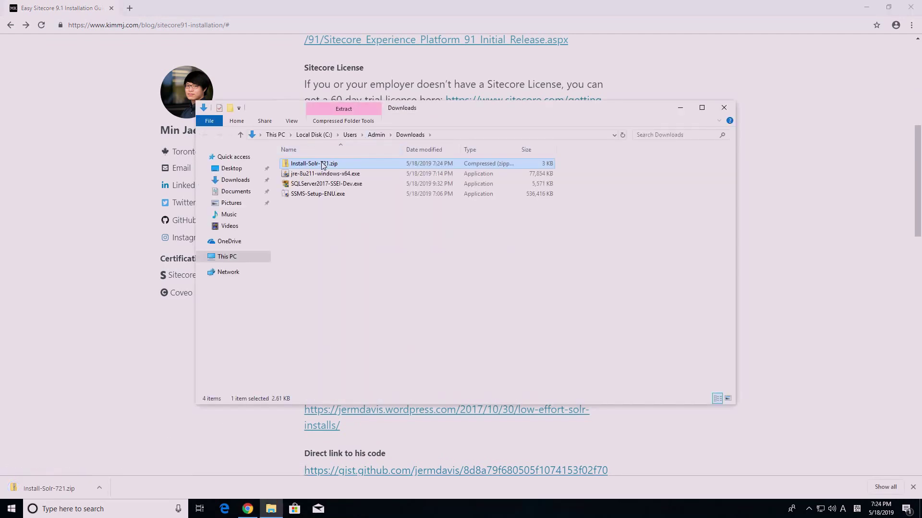
right_click(322, 163)
left_click(352, 193)
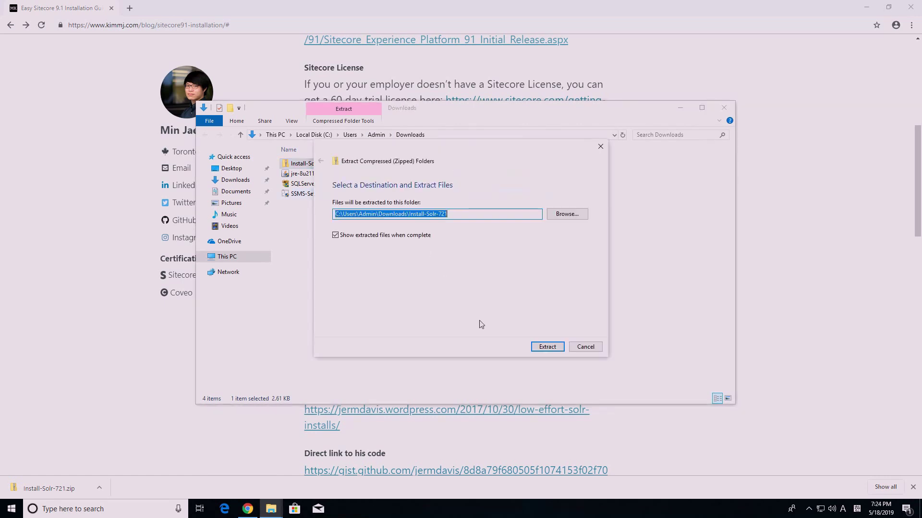
left_click(549, 347)
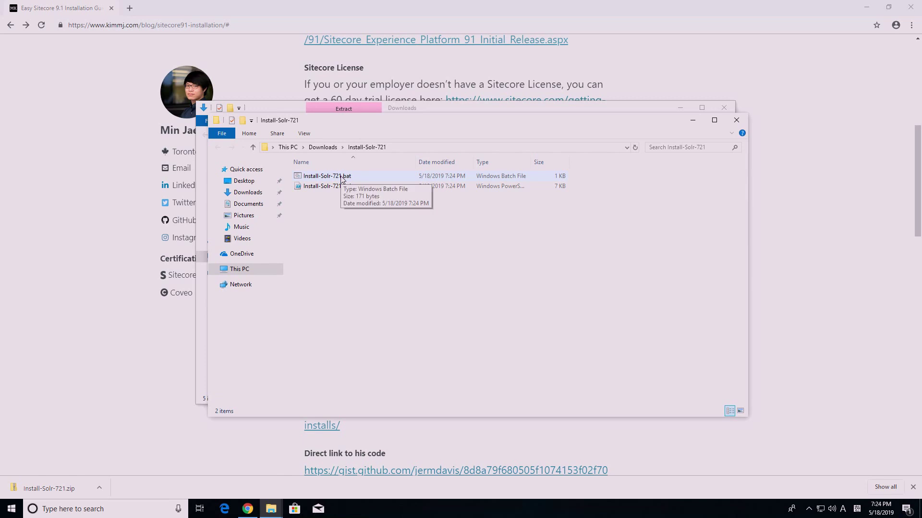
Run Install-Solr-721.bat with administrator permission, and choose Google Chrome to open the page it launches
double_click(342, 177)
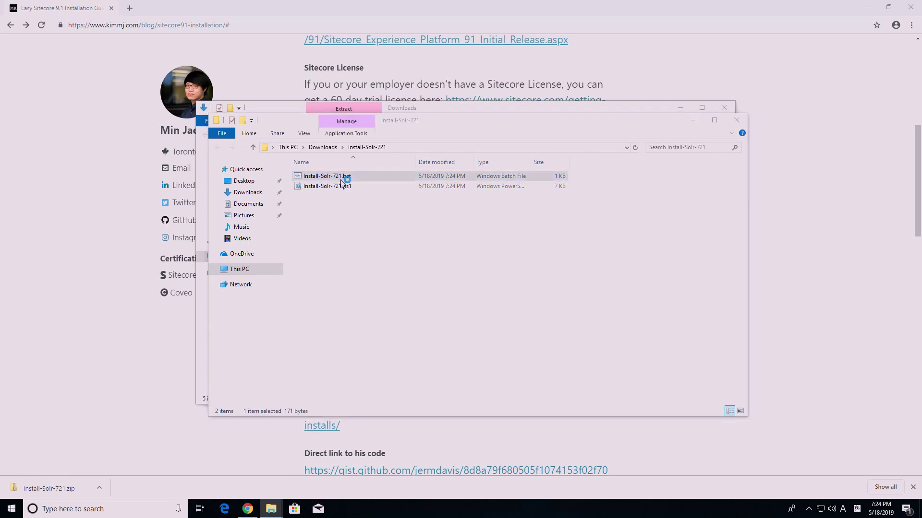
left_click(532, 353)
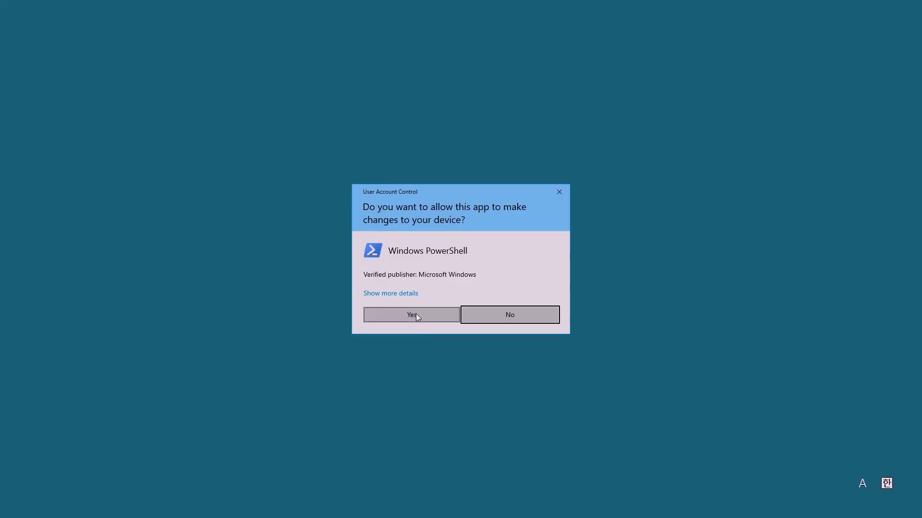
left_click(416, 313)
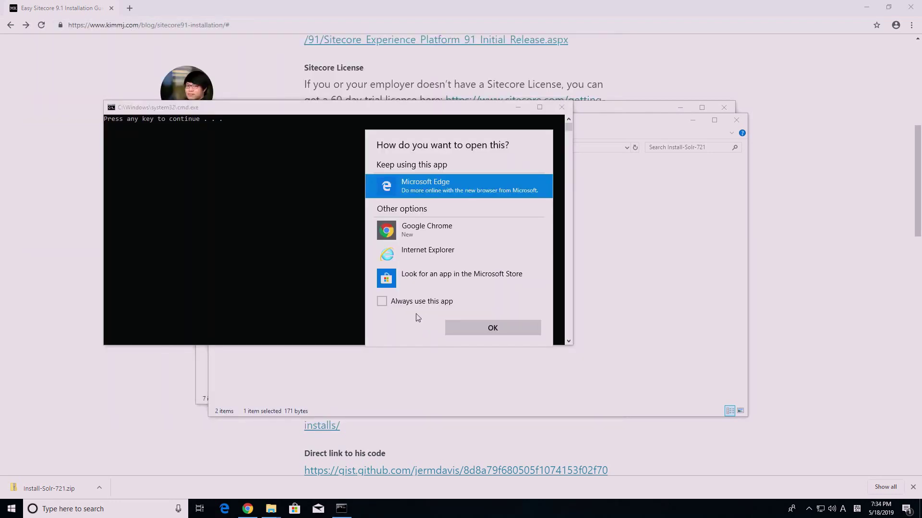
double_click(394, 238)
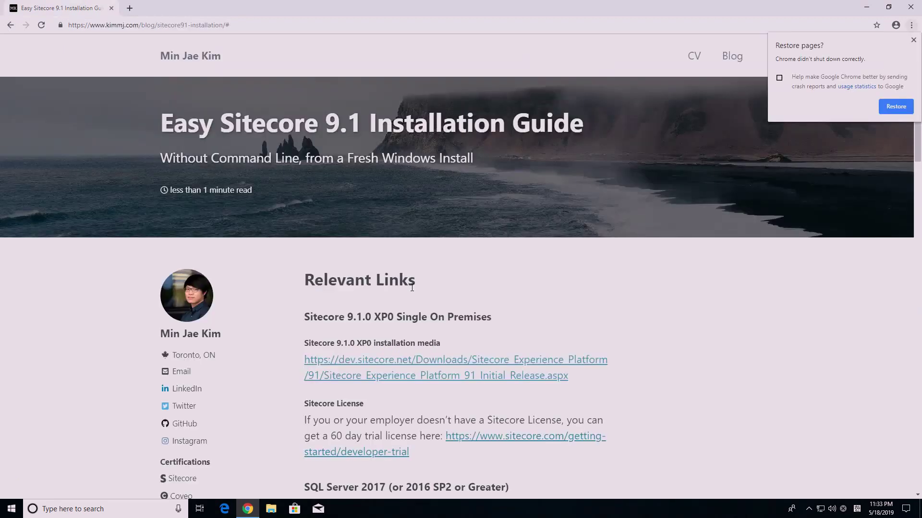
Copy the Sitecore Installation Framework commands listed in the guide under "If you don't have SIF installed"
scroll(398, 276, "down", 10)
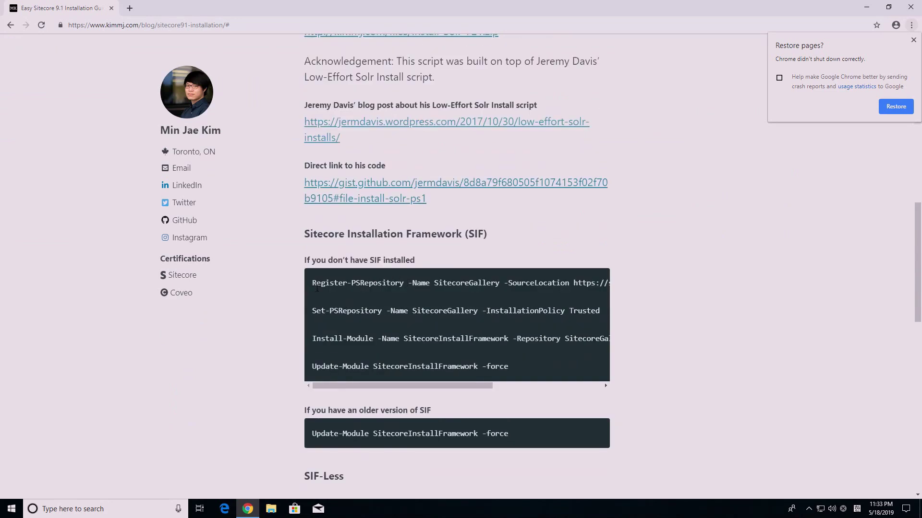
left_click_drag(317, 288, 494, 373)
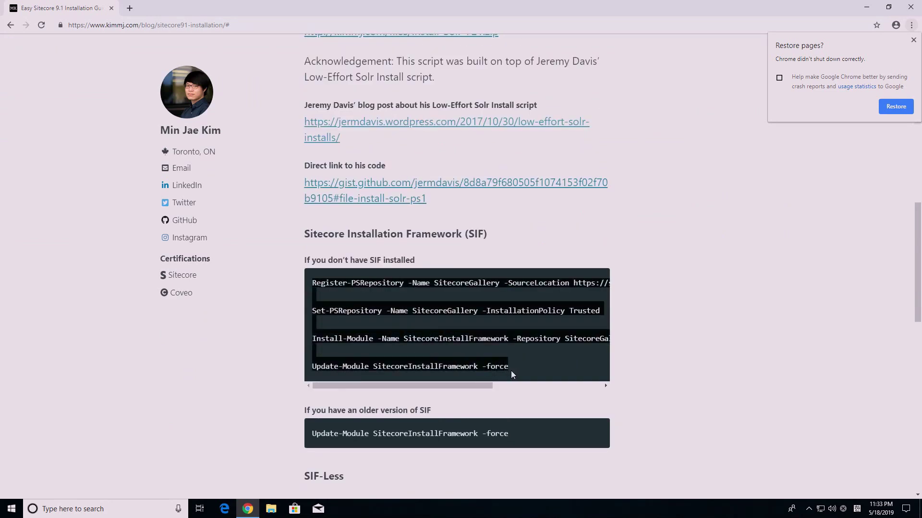
right_click(493, 369)
left_click(509, 376)
Find Windows PowerShell and open it as administrator, allowing it to make changes to the device
left_click(11, 509)
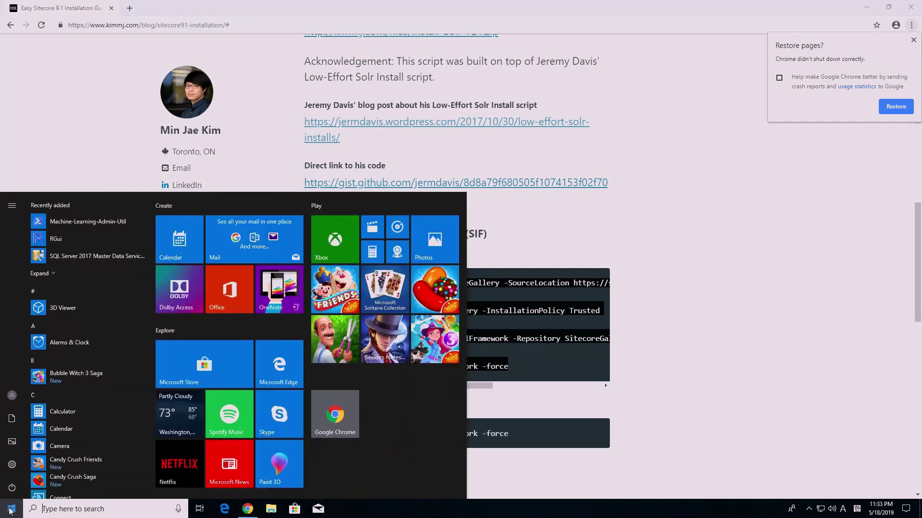
type("powershell")
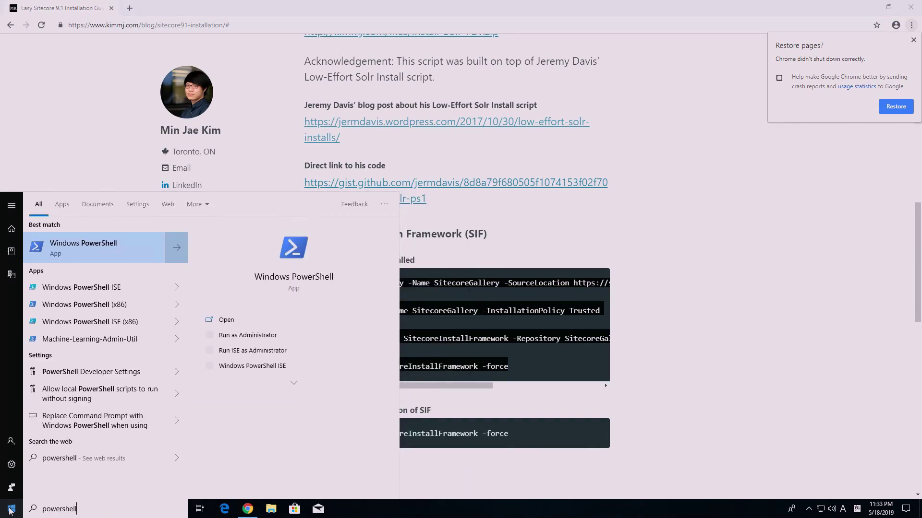
right_click(119, 243)
left_click(137, 250)
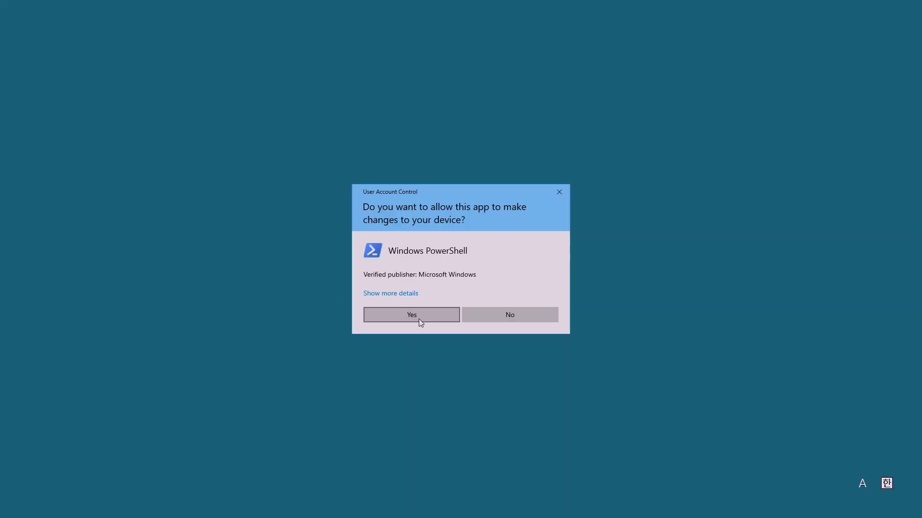
left_click(418, 319)
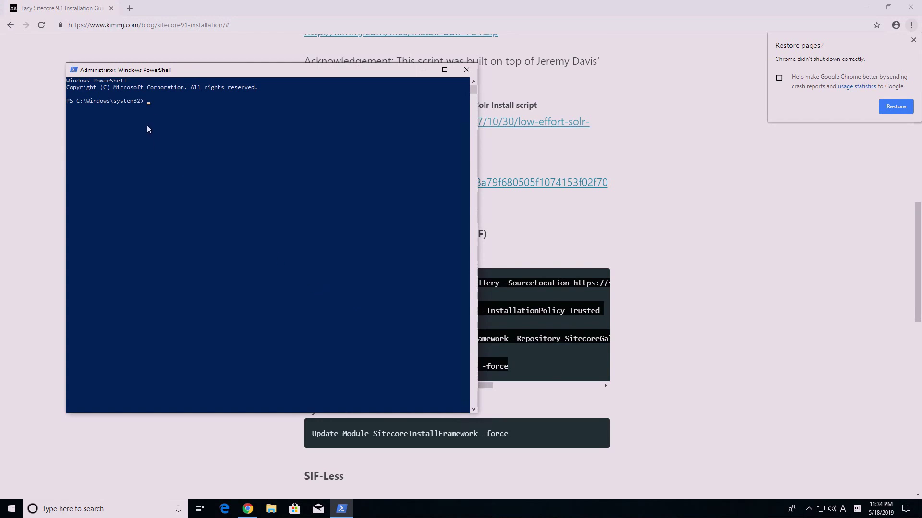
Run the copied SIF commands in PowerShell, answer Y to install the NuGet provider, and close the console
key("ctrl+v")
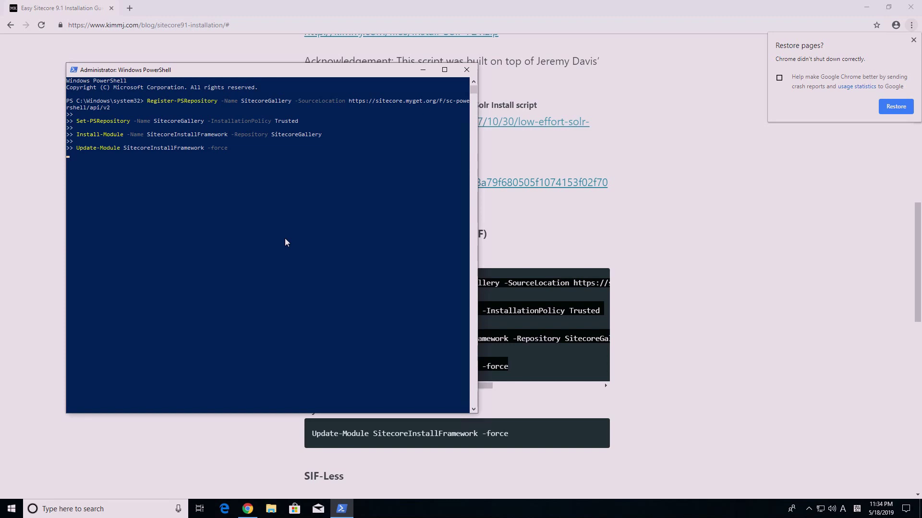
type("Y")
key("Return")
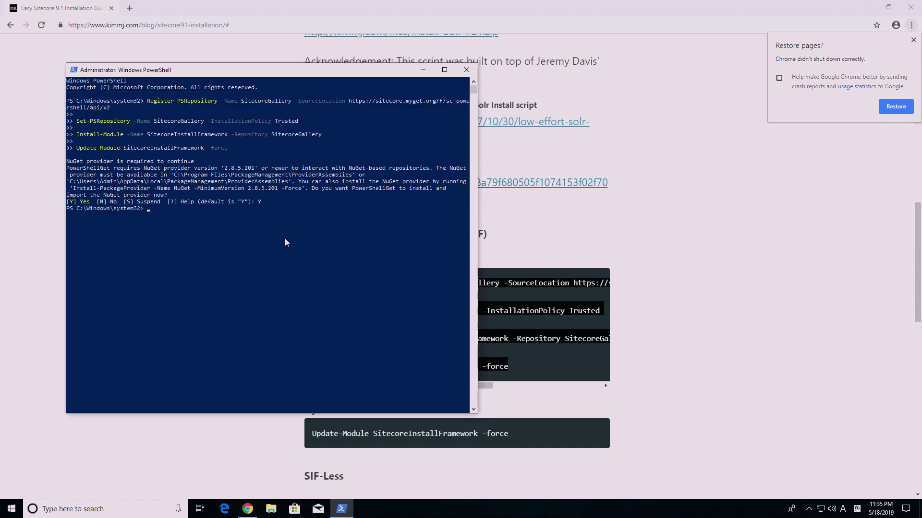
left_click(462, 73)
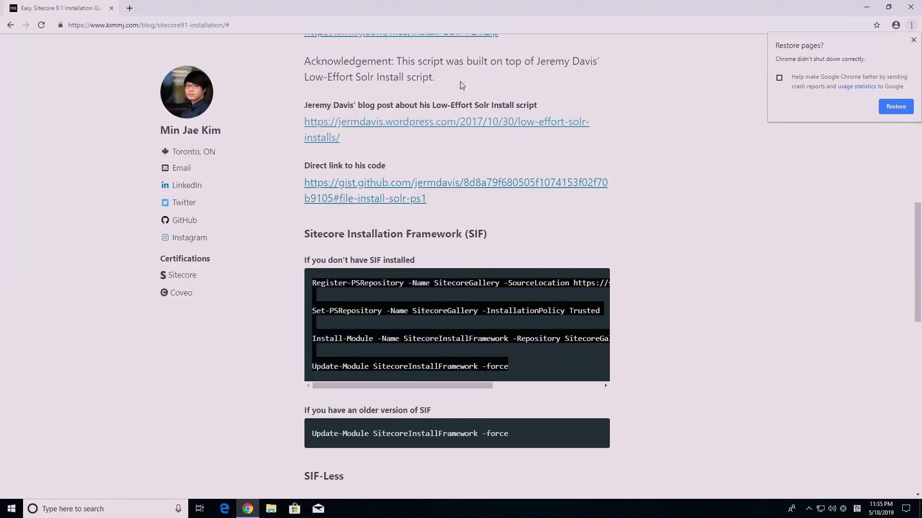
Download sifless.zip from the SIF-Less section of the installation guide
scroll(718, 145, "down", 4)
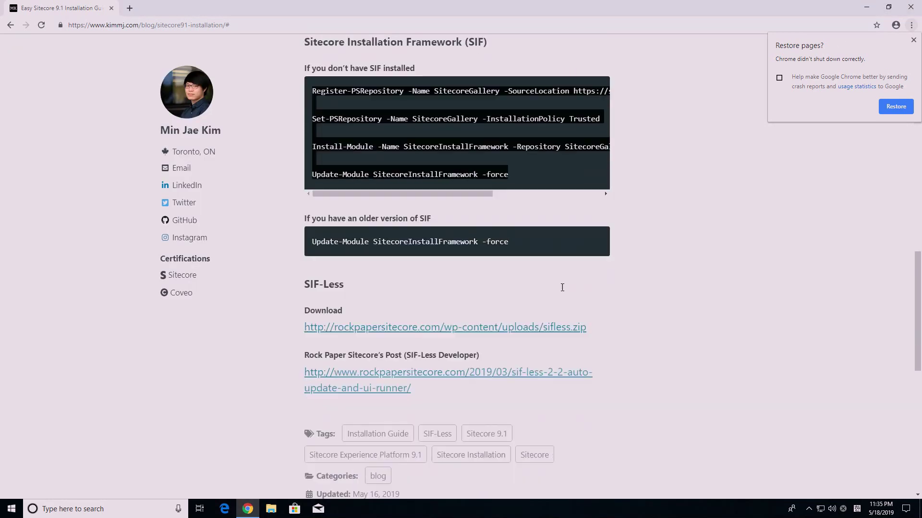
left_click(449, 332)
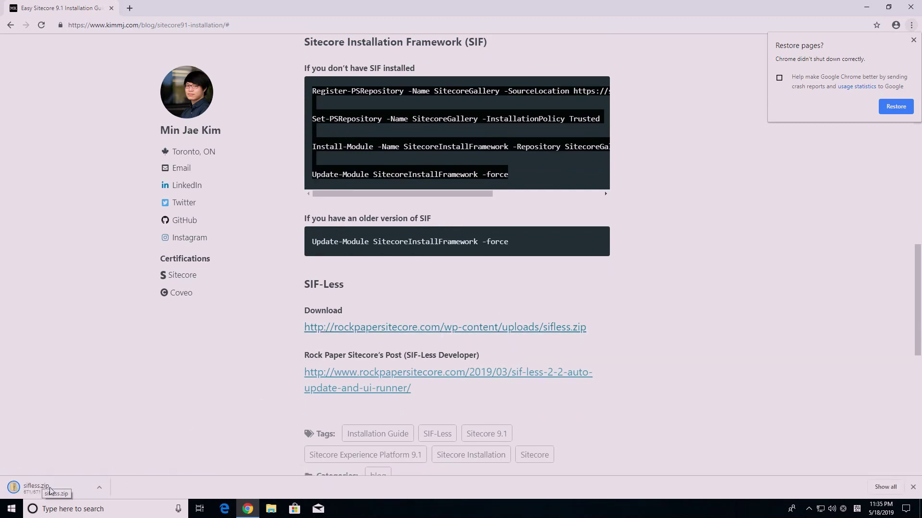
Show the downloaded sifless.zip in its folder and extract it to the sifless folder in Downloads, closing the extracted-files window
left_click(99, 488)
left_click(125, 460)
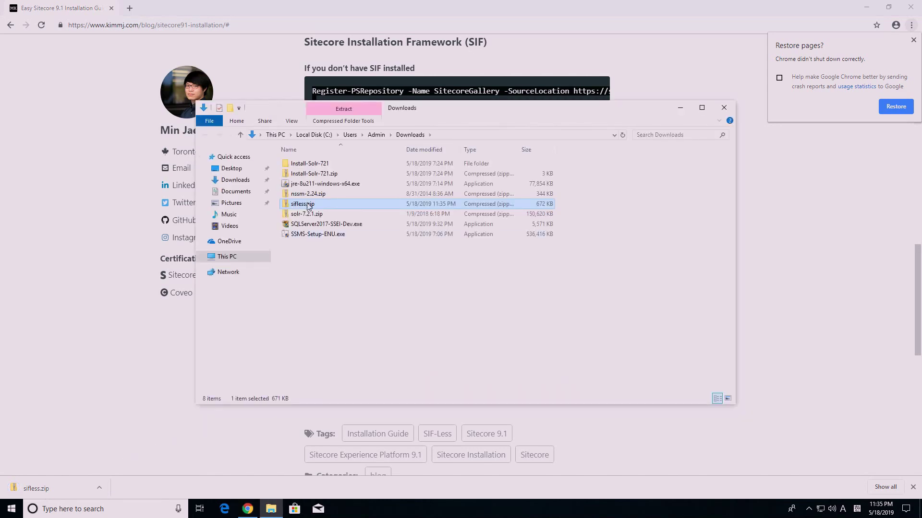
right_click(308, 206)
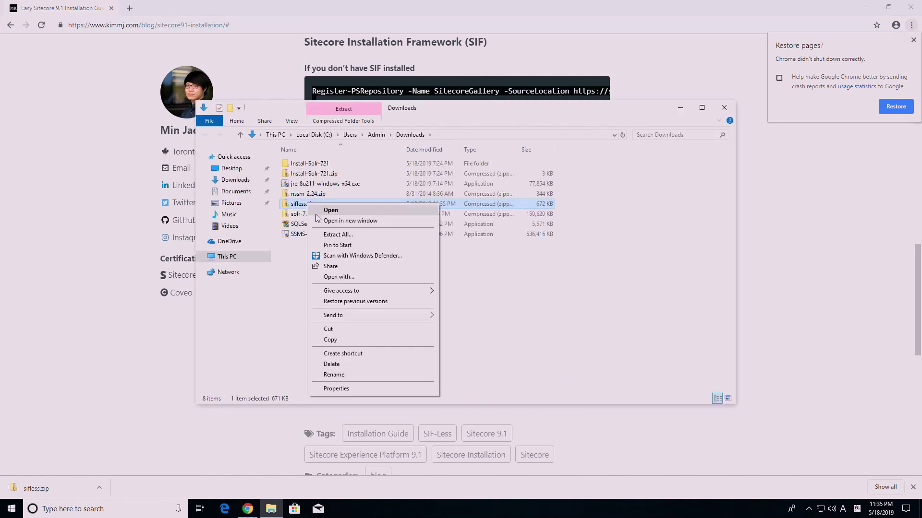
left_click(339, 234)
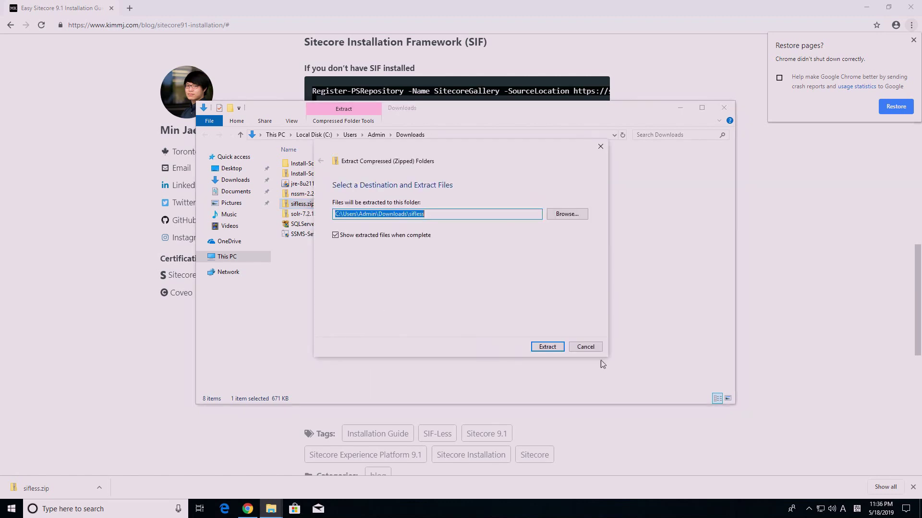
left_click(547, 347)
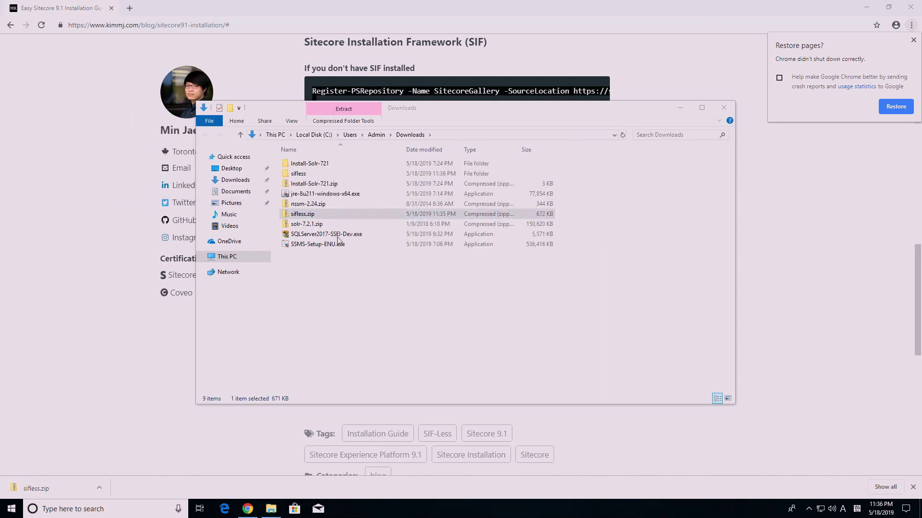
left_click(735, 120)
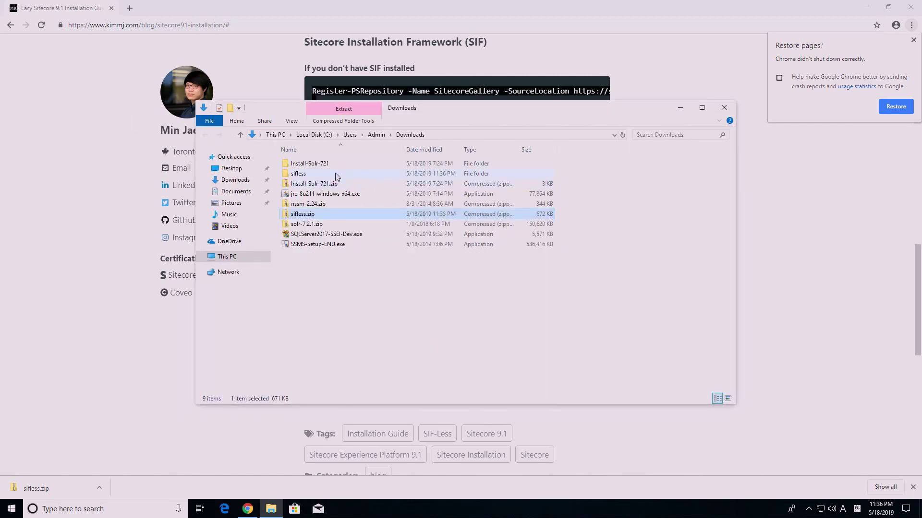
Move the extracted sifless folder from Downloads to C:\sitecore\install
left_click(331, 176)
right_click(333, 177)
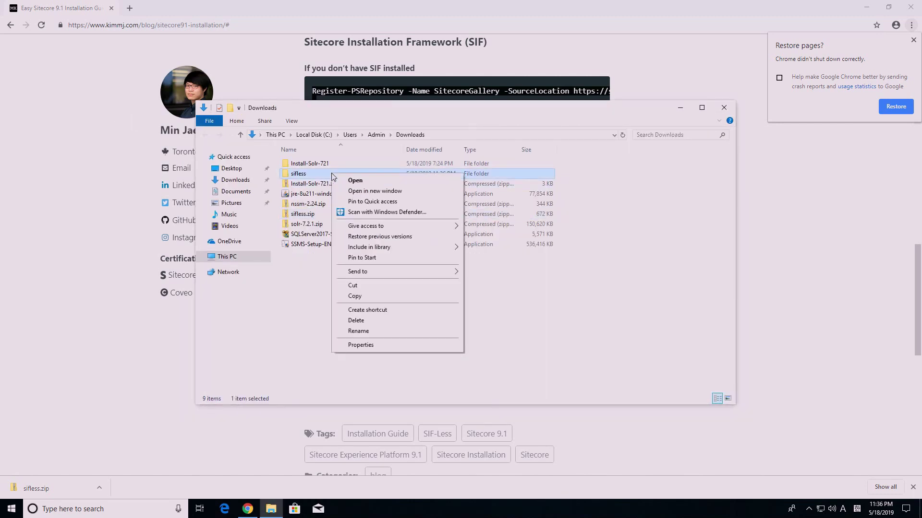
left_click(391, 294)
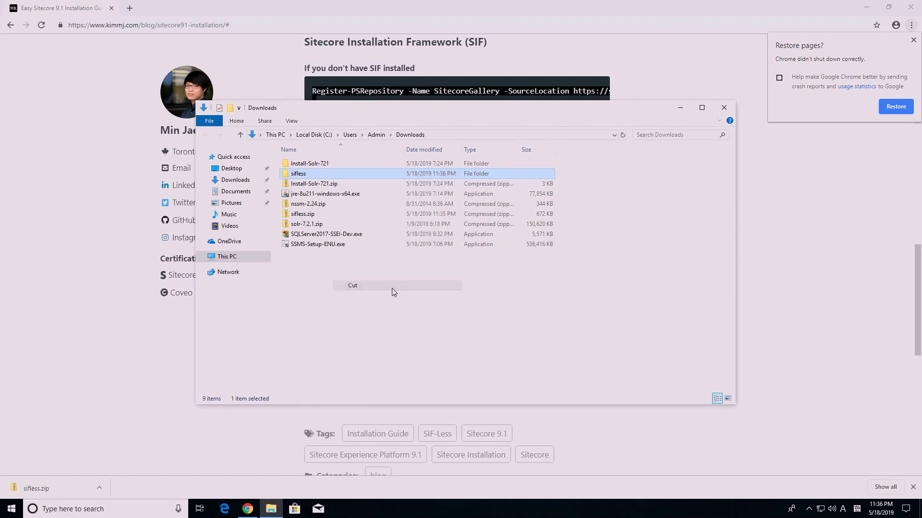
left_click(202, 258)
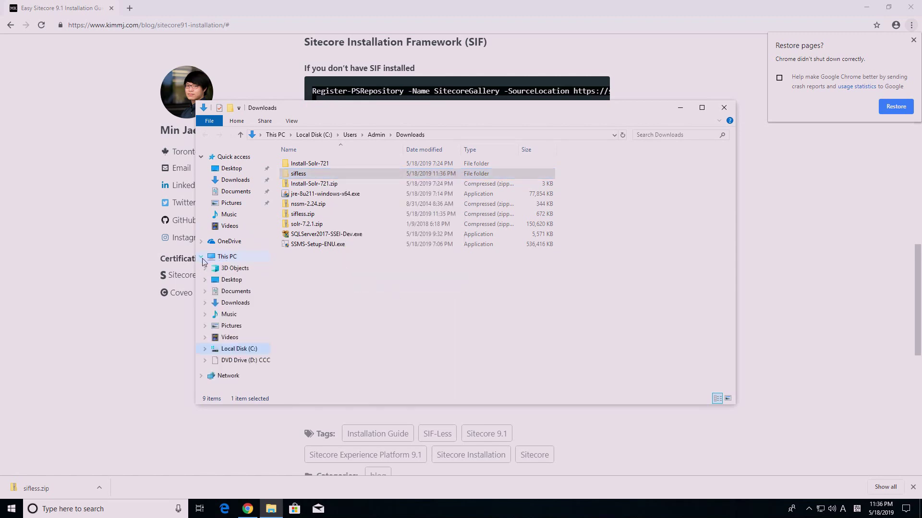
left_click(236, 351)
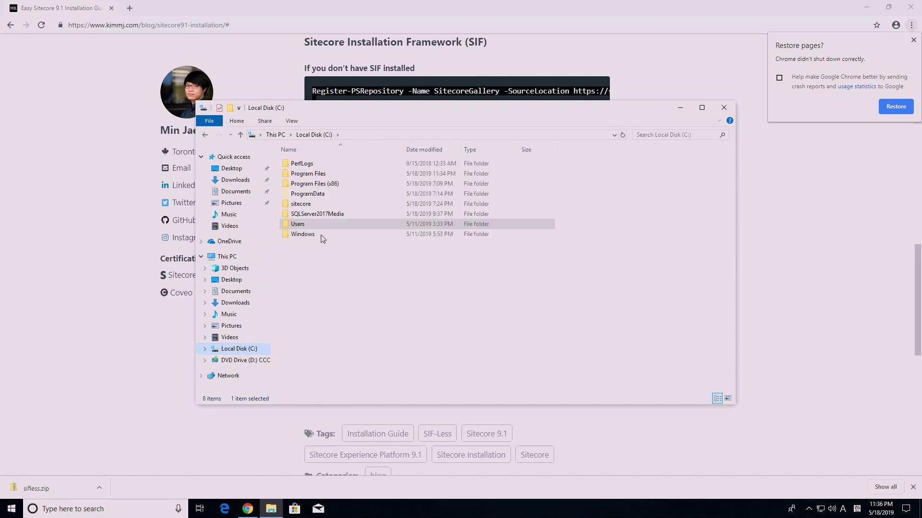
double_click(315, 205)
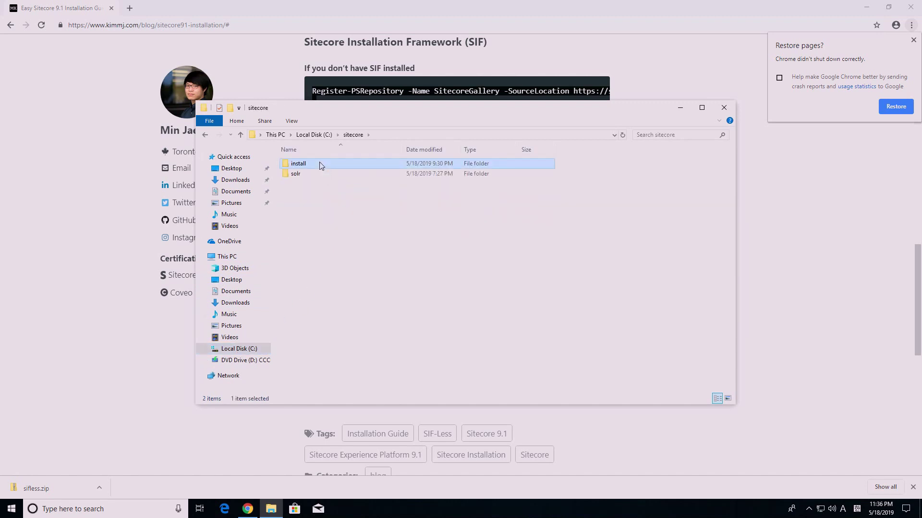
double_click(322, 165)
right_click(321, 197)
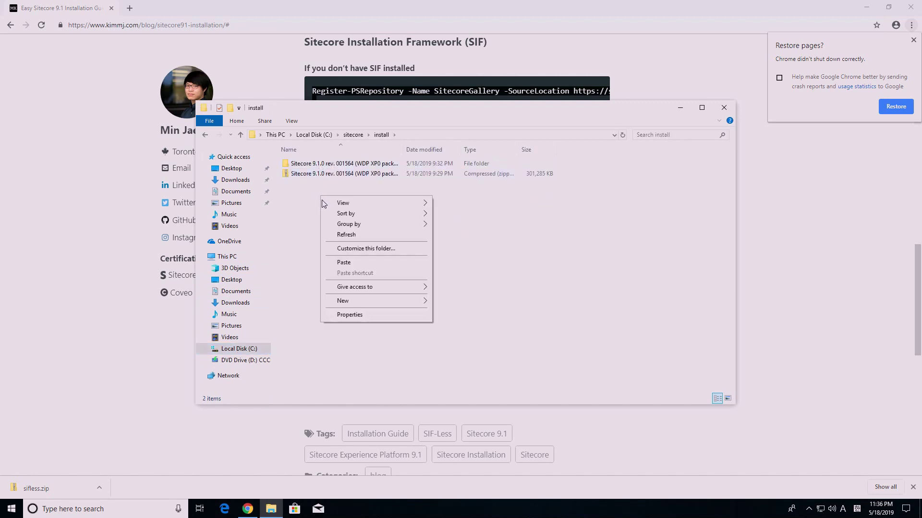
left_click(369, 261)
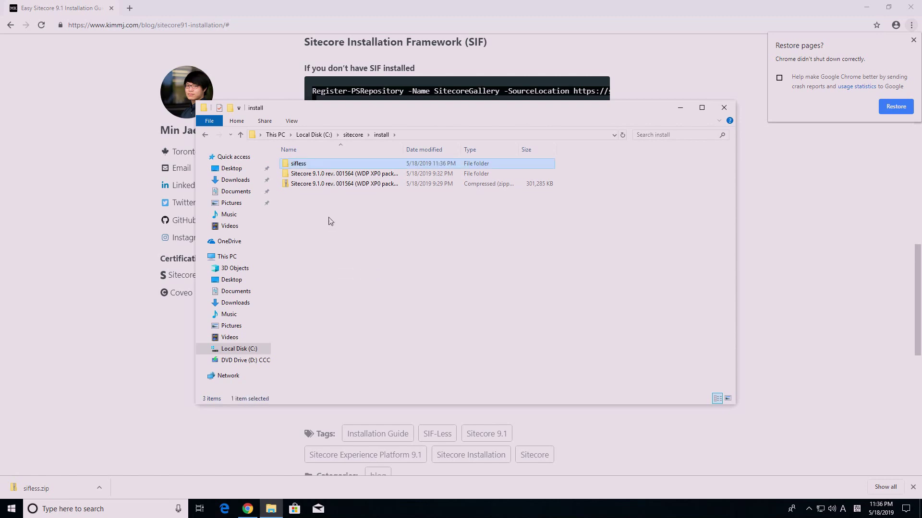
Launch SIFLess.exe from the moved sifless folder, running it despite the SmartScreen warning and allowing it to make changes to the device
double_click(316, 166)
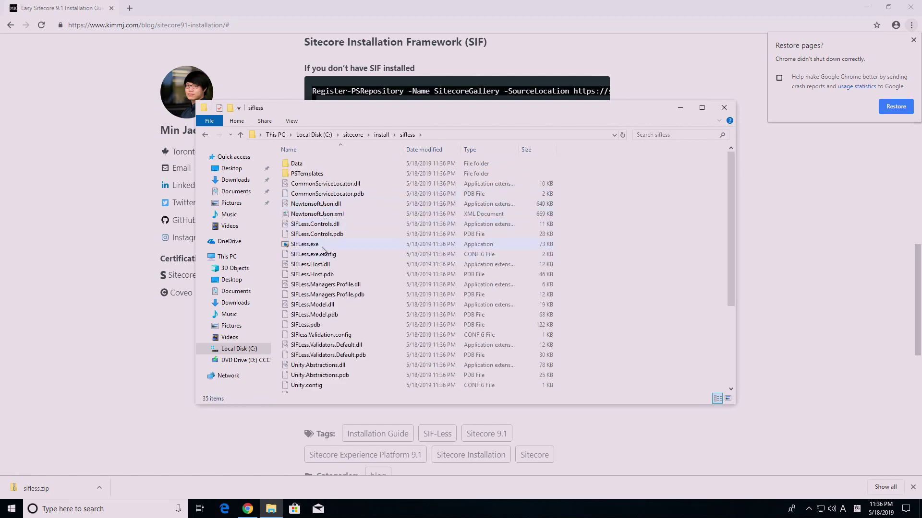
double_click(322, 245)
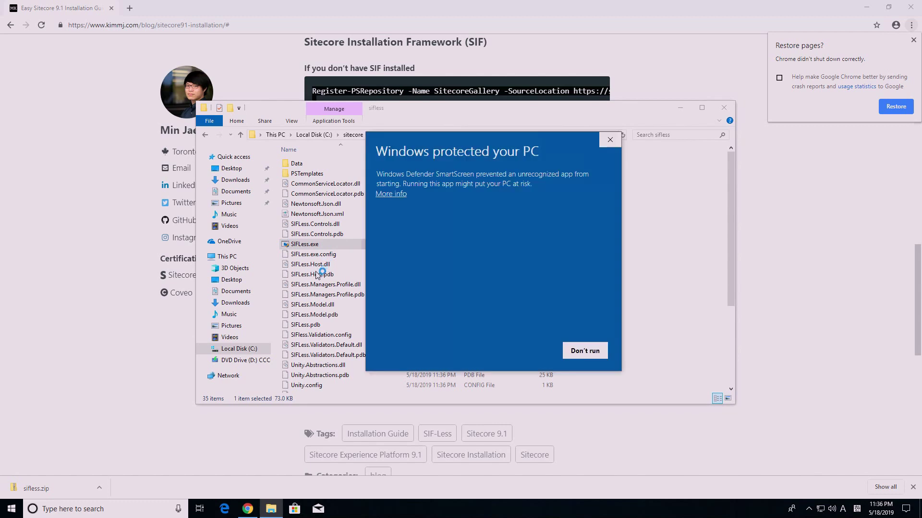
left_click(399, 195)
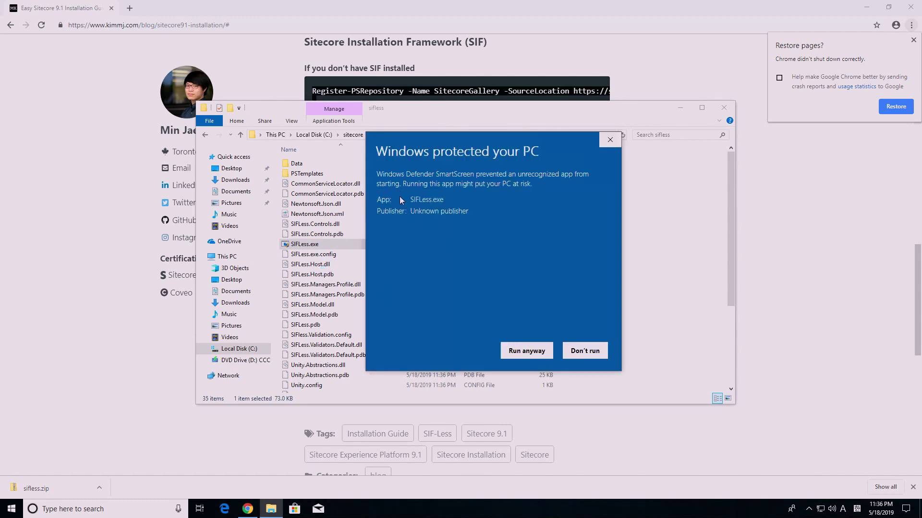
left_click(524, 351)
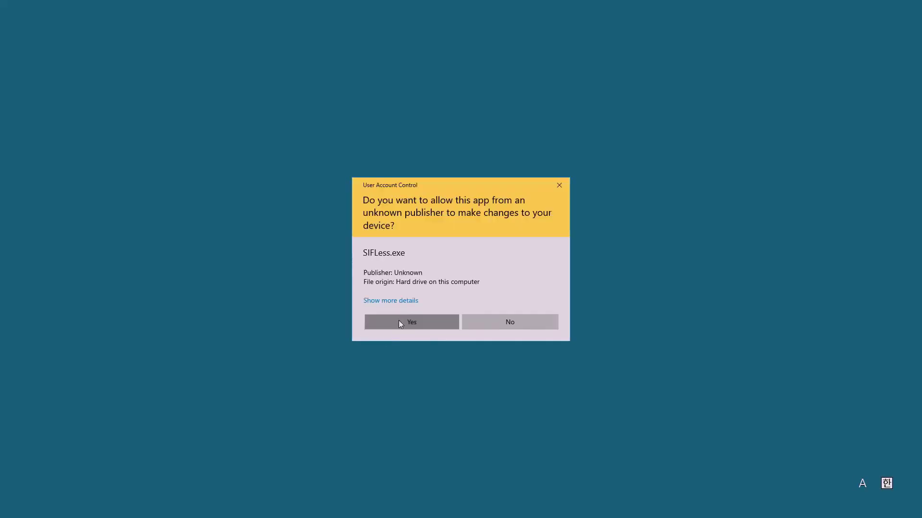
left_click(398, 321)
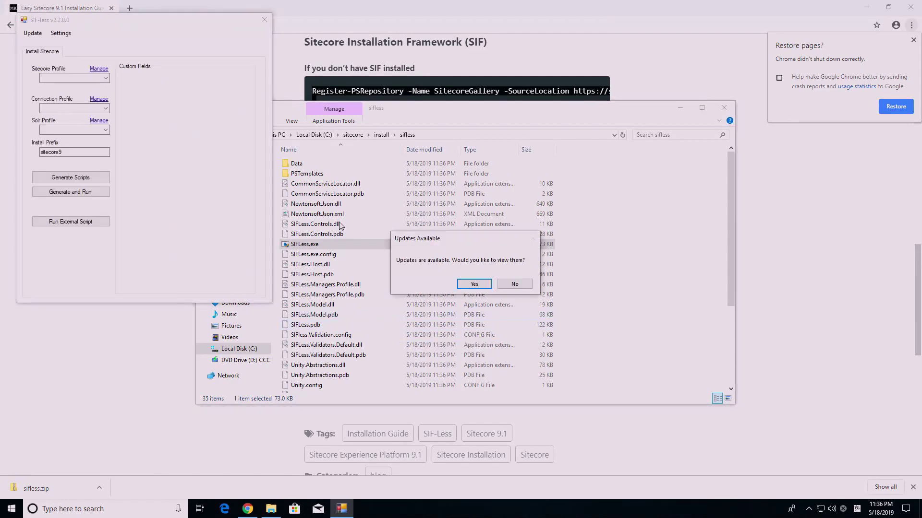
Check for config updates and fix the Sitecore 9.1 Initial Release, 9.1 Update 1 and 9.1.1 Wrapper entries
left_click(514, 286)
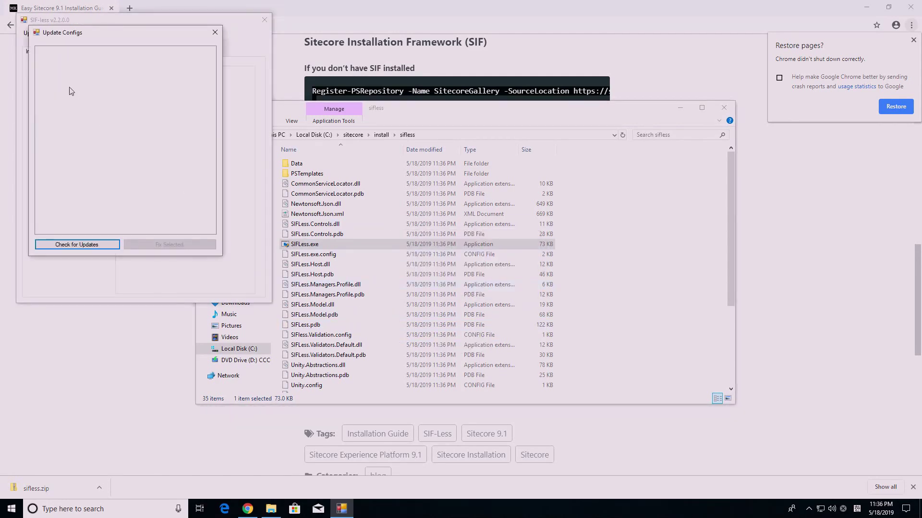
left_click(74, 243)
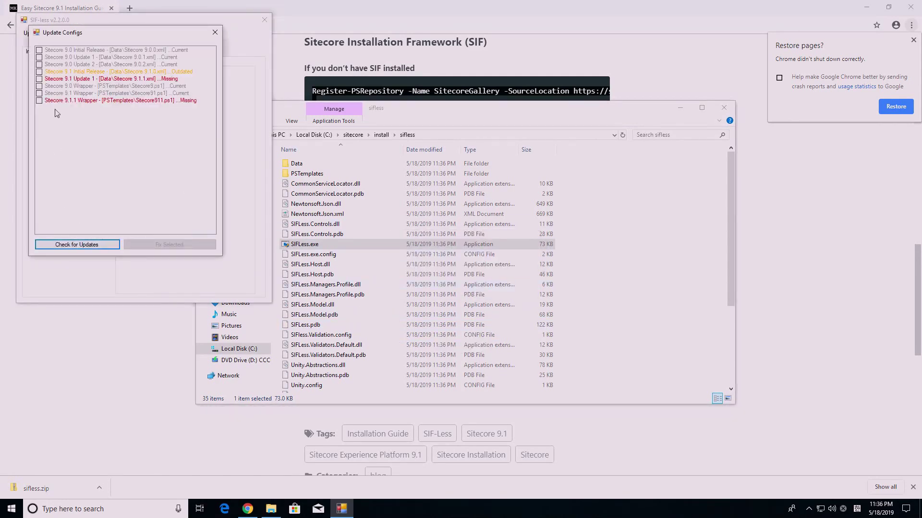
left_click(39, 71)
left_click(39, 79)
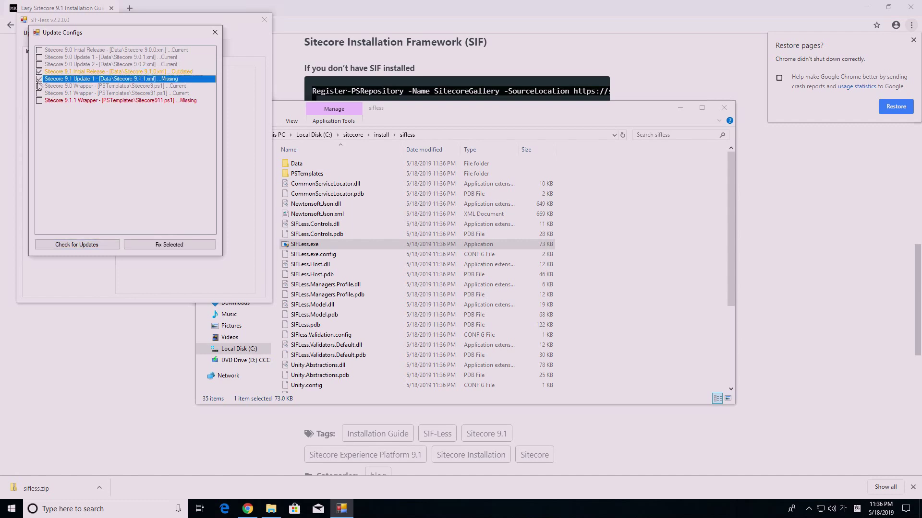
left_click(39, 101)
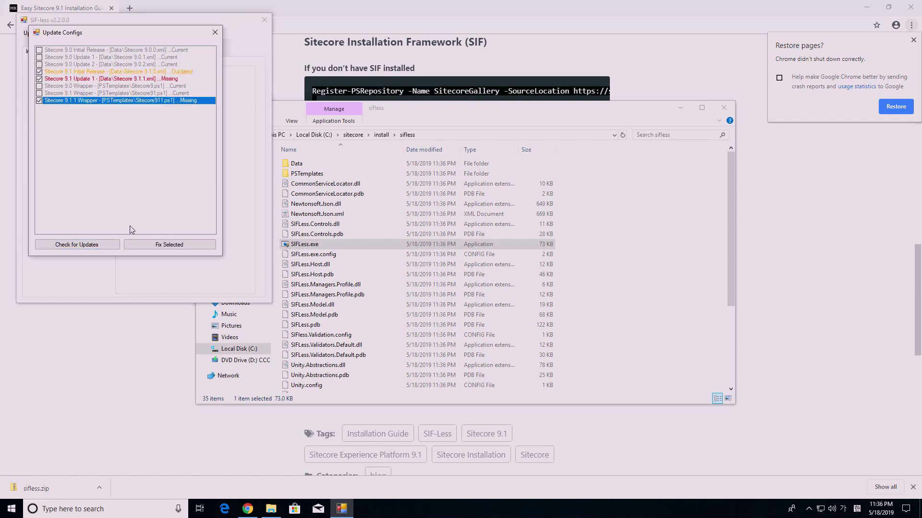
left_click(147, 245)
left_click(215, 32)
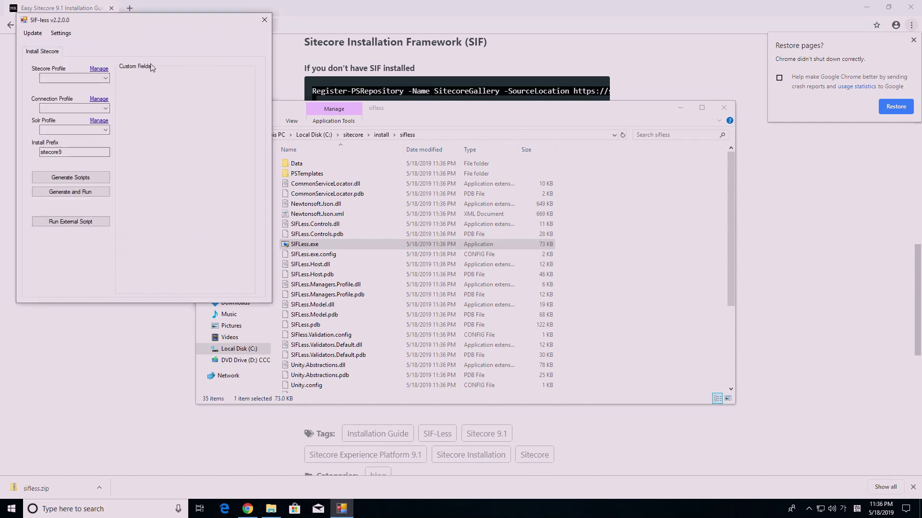
Add a Sitecore profile named sc91 with version 9.1 Initial Release and topology XP0
left_click(105, 78)
left_click(106, 78)
left_click(99, 69)
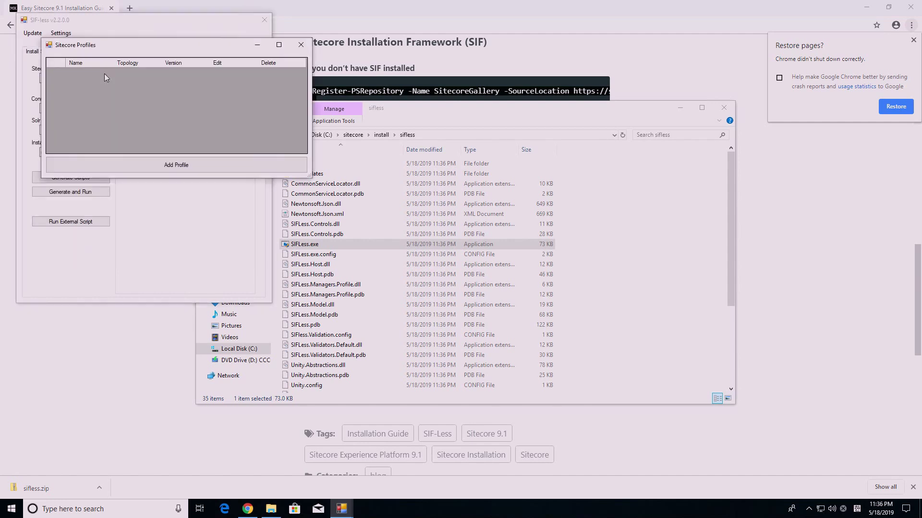
left_click(172, 171)
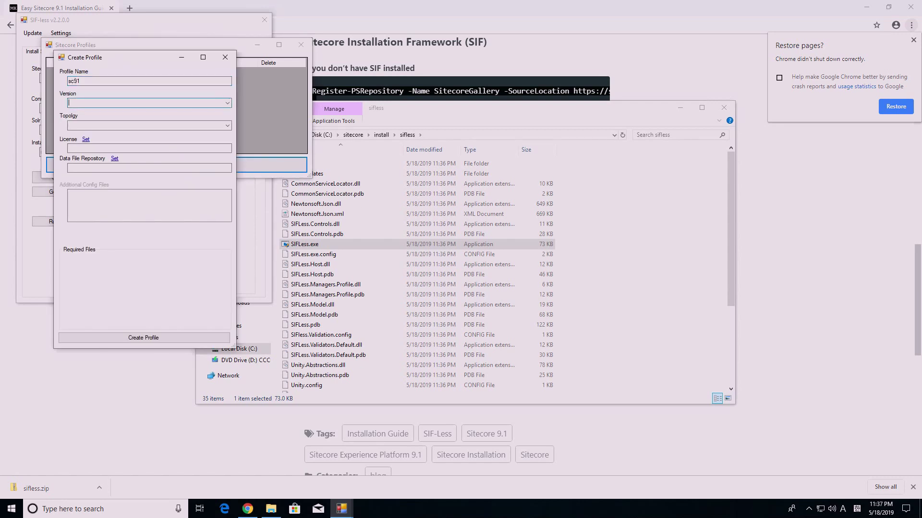
left_click(228, 102)
left_click(153, 139)
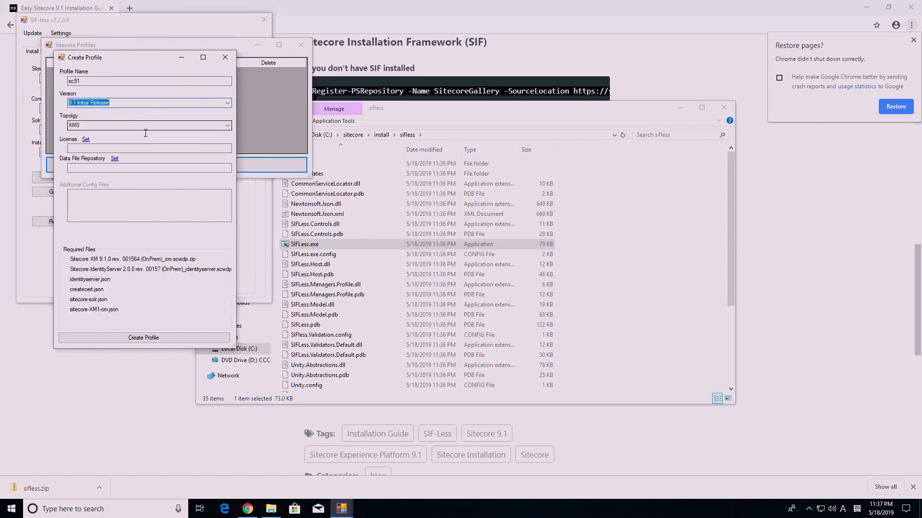
left_click(228, 126)
left_click(206, 148)
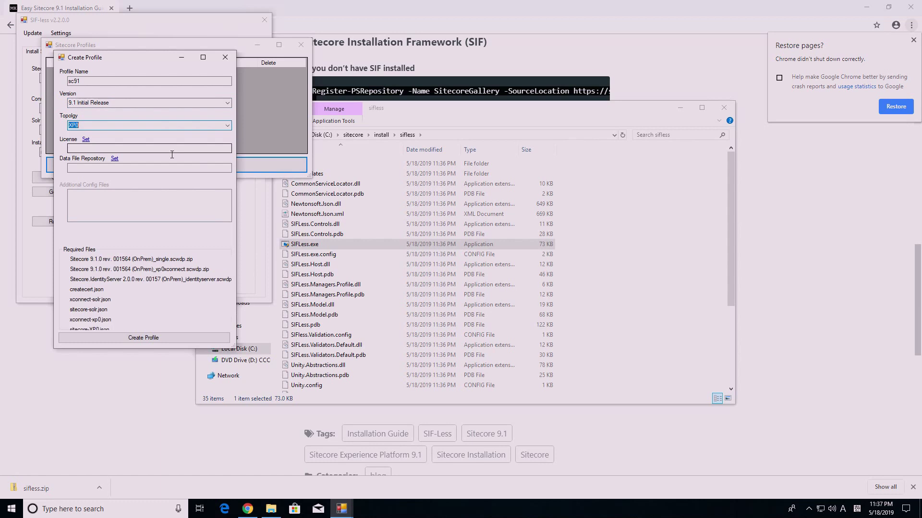
Set the profile's license to the license file in C:\sitecore\install\Sitecore 9.1.0 rev. 001564 (WDP XP0 packages)
left_click(86, 140)
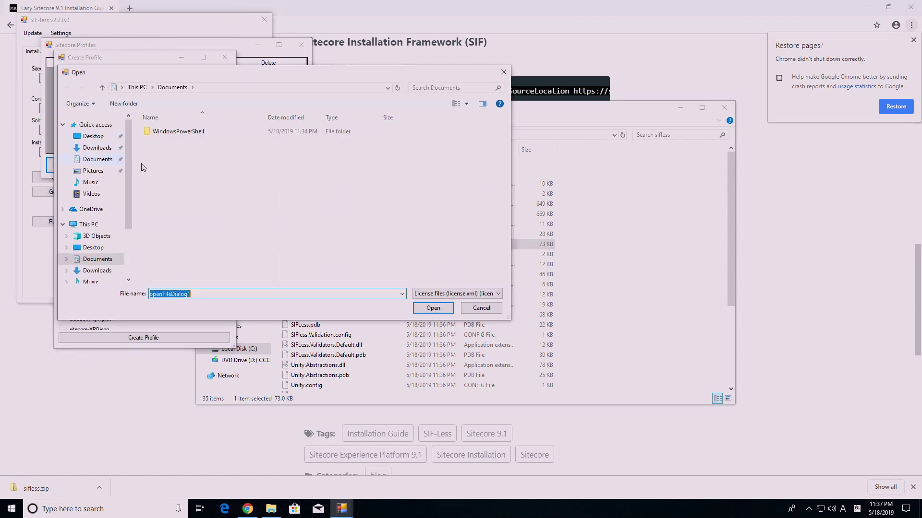
scroll(96, 254, "down", 2)
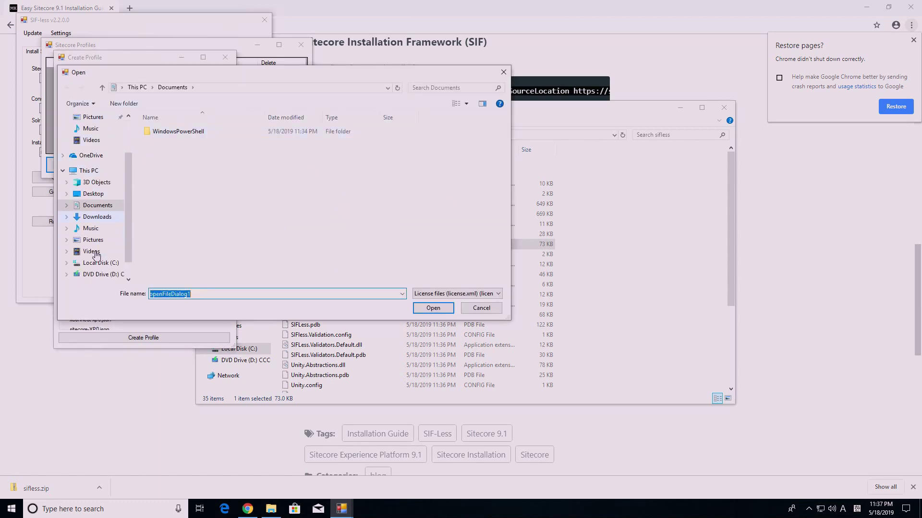
scroll(96, 255, "down", 1)
left_click(99, 240)
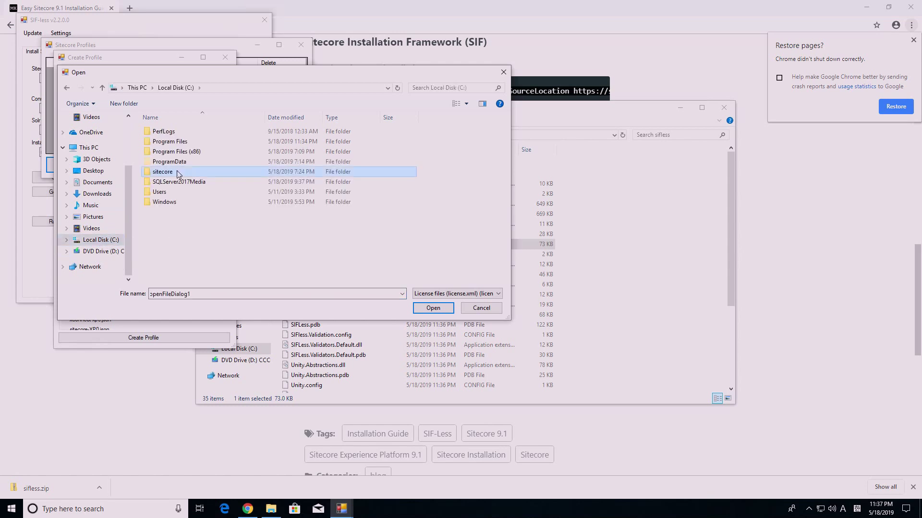
double_click(178, 173)
double_click(175, 133)
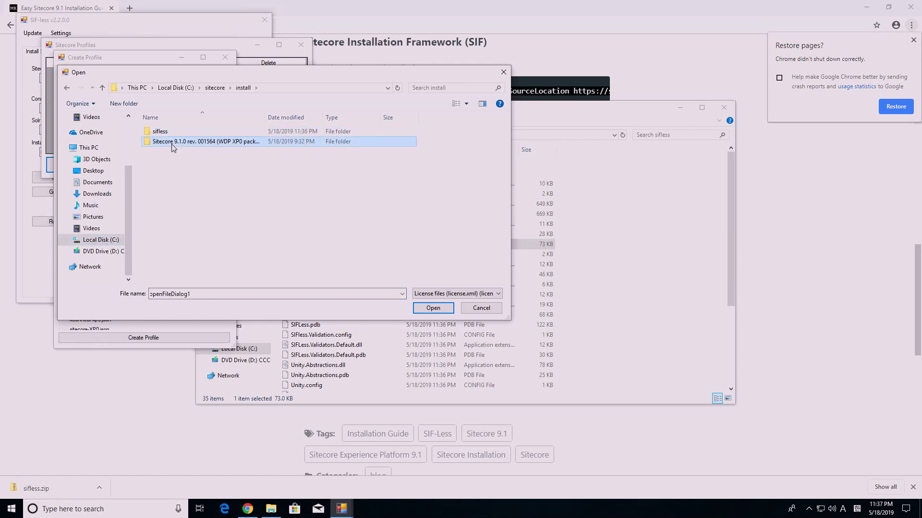
double_click(173, 141)
double_click(168, 131)
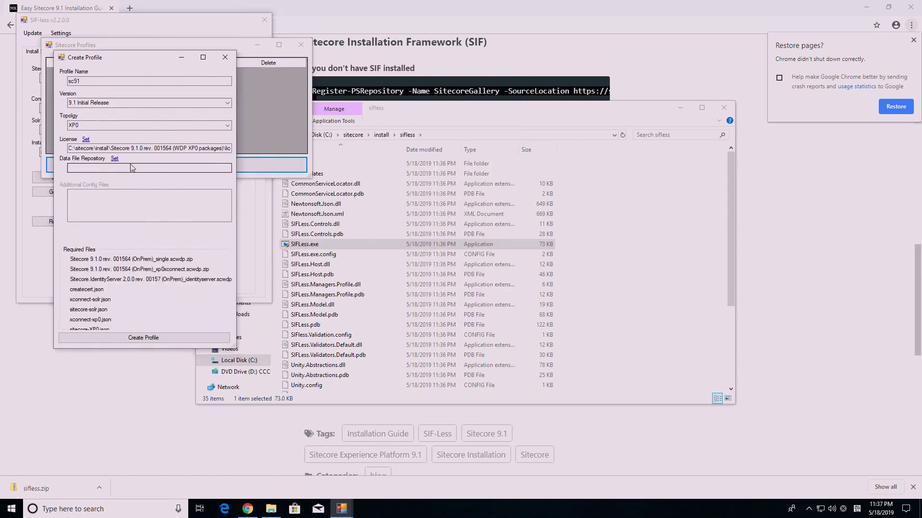
Set the profile's data file repository to C:\sitecore\install\Sitecore 9.1.0 rev. 001564 (WDP XP0 packages)
left_click(114, 159)
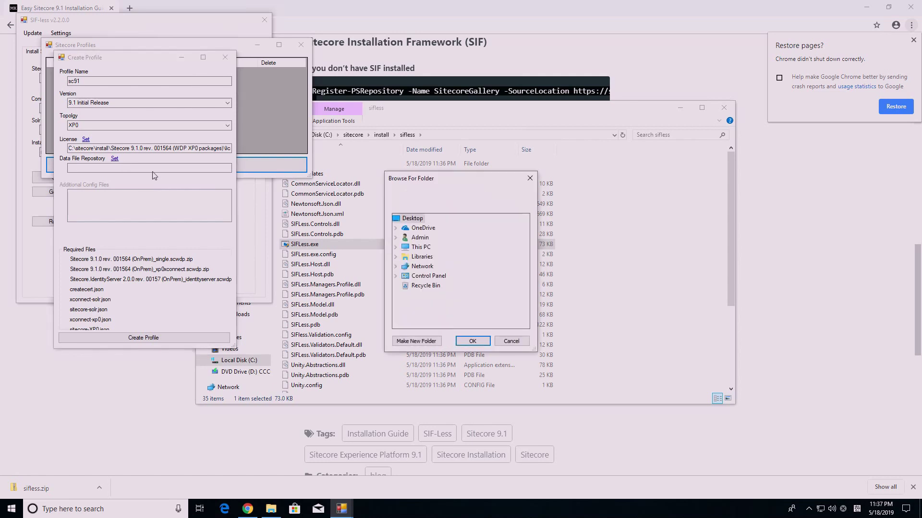
left_click(396, 248)
left_click(405, 314)
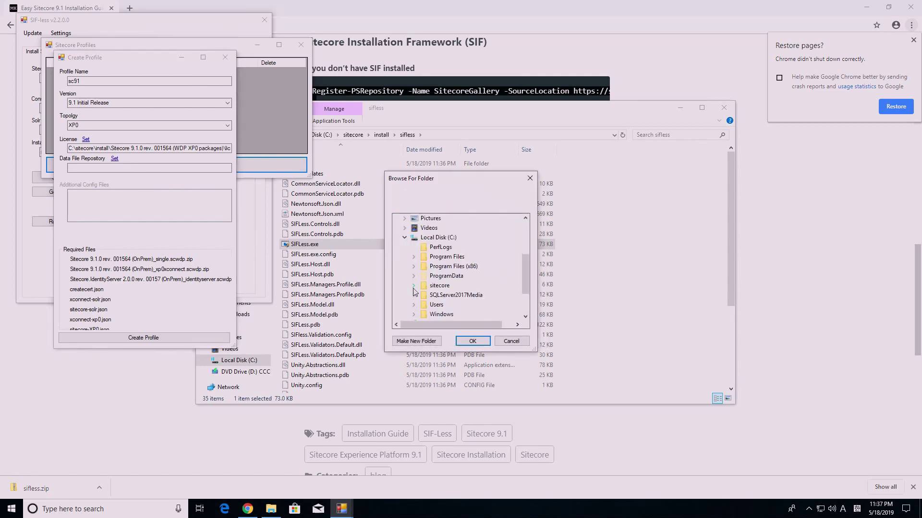
left_click(414, 286)
left_click(424, 296)
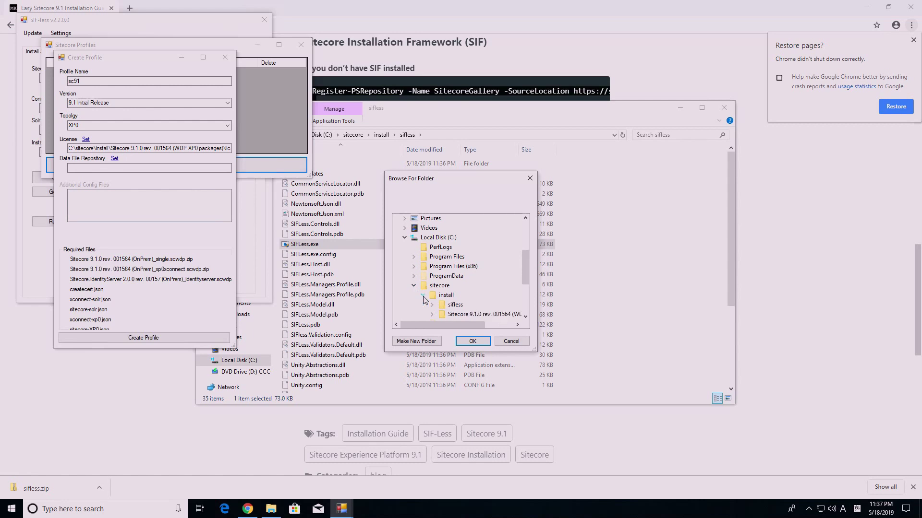
left_click(460, 315)
left_click(473, 342)
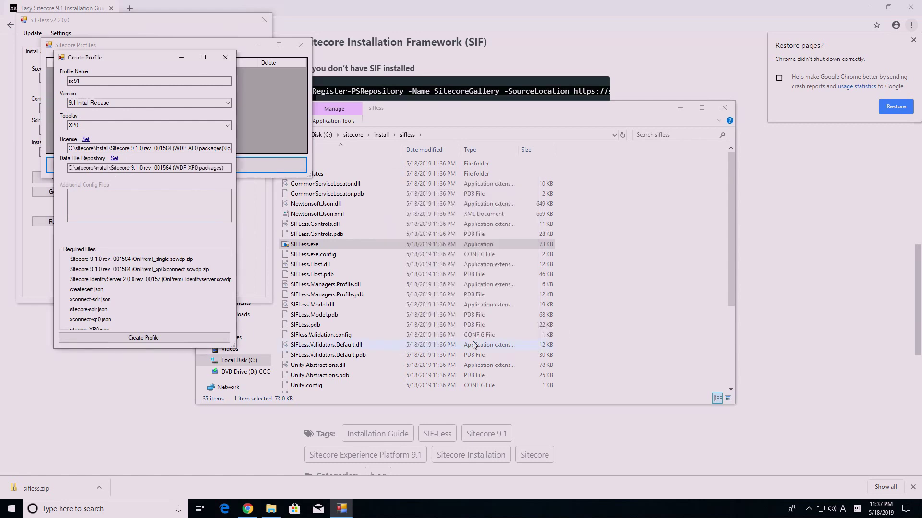
Create the sc91 Sitecore profile and close the Sitecore profile list
left_click(134, 338)
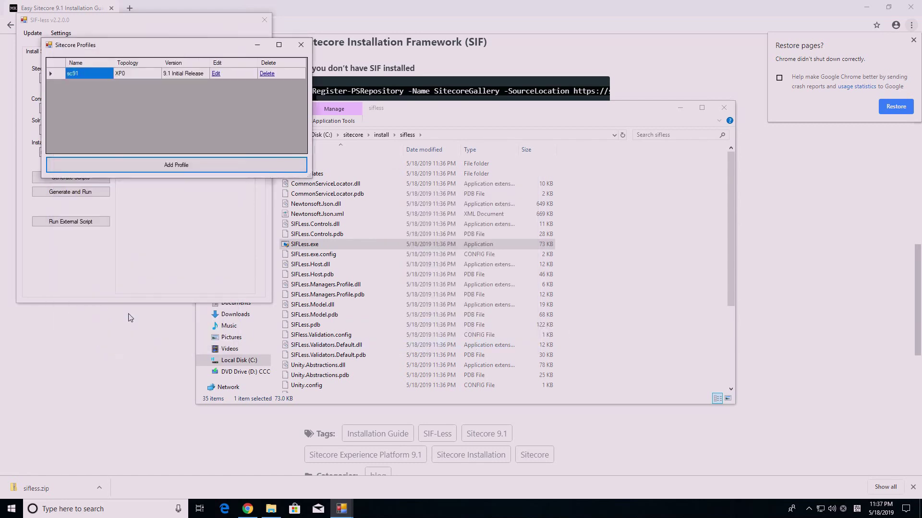
left_click(303, 50)
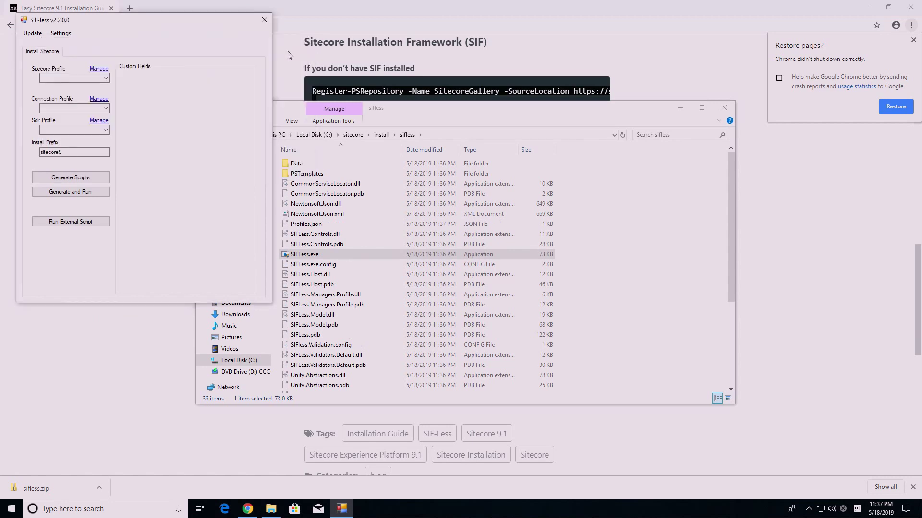
Start a new SQL connection profile named sc91
left_click(107, 104)
left_click(169, 192)
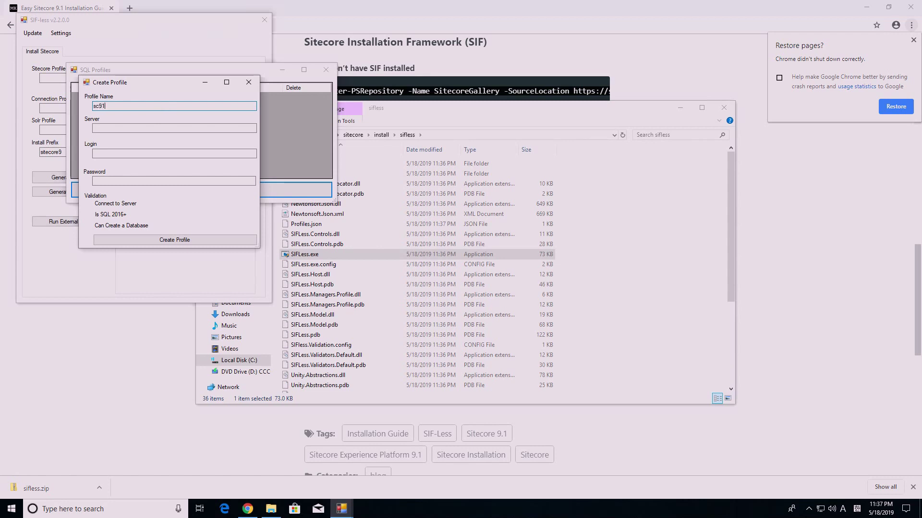
left_click(94, 128)
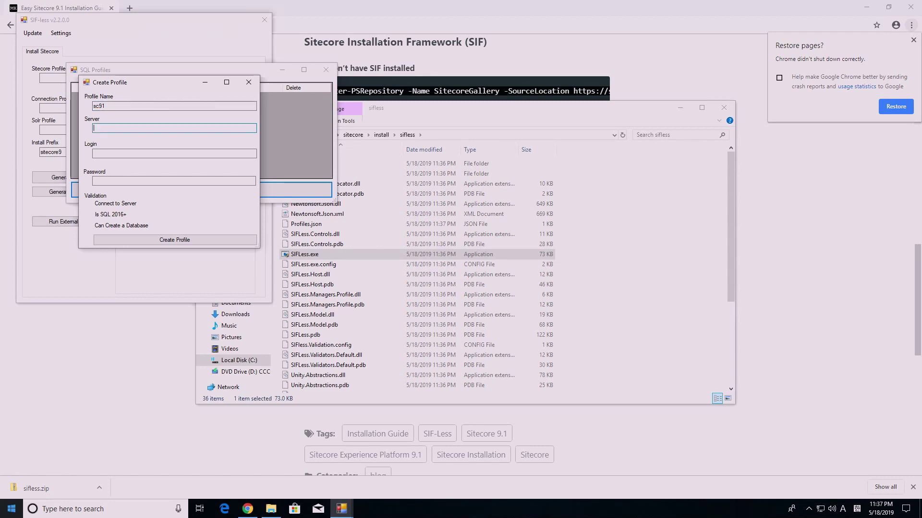
Copy the PC's device name from the Windows About settings and minimize the Settings window
left_click(11, 508)
type("about")
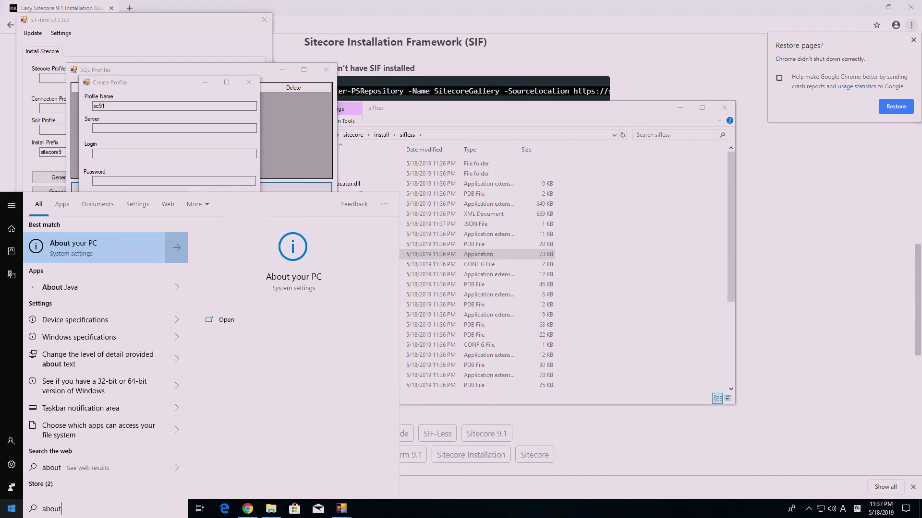
key("Return")
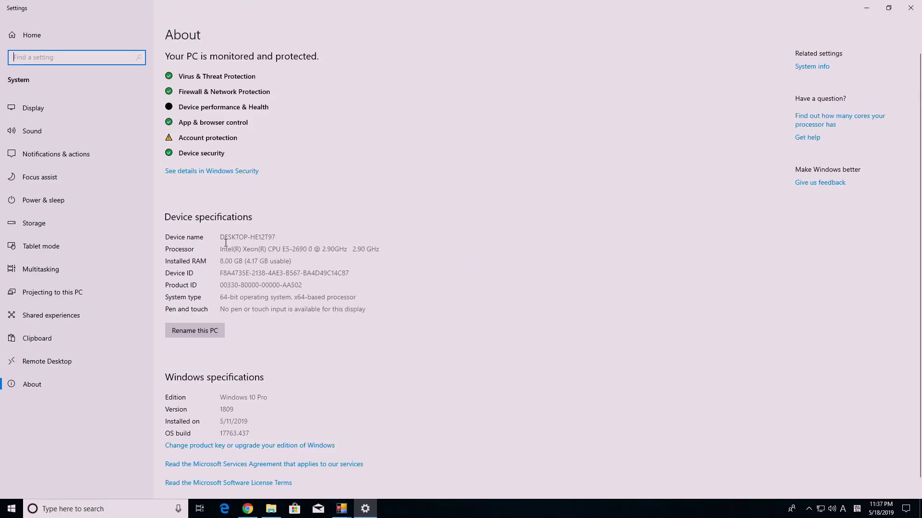
left_click_drag(220, 237, 276, 237)
key("ctrl+c")
right_click(265, 239)
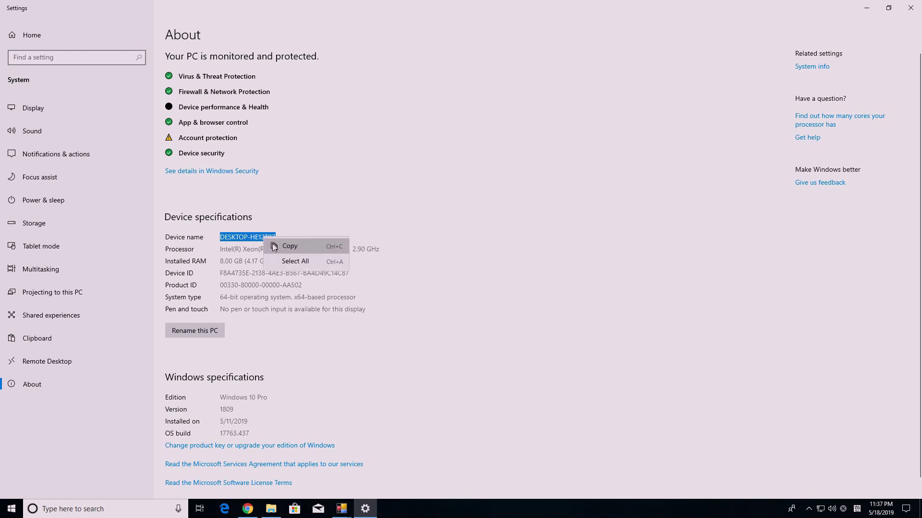
left_click(288, 246)
left_click(864, 8)
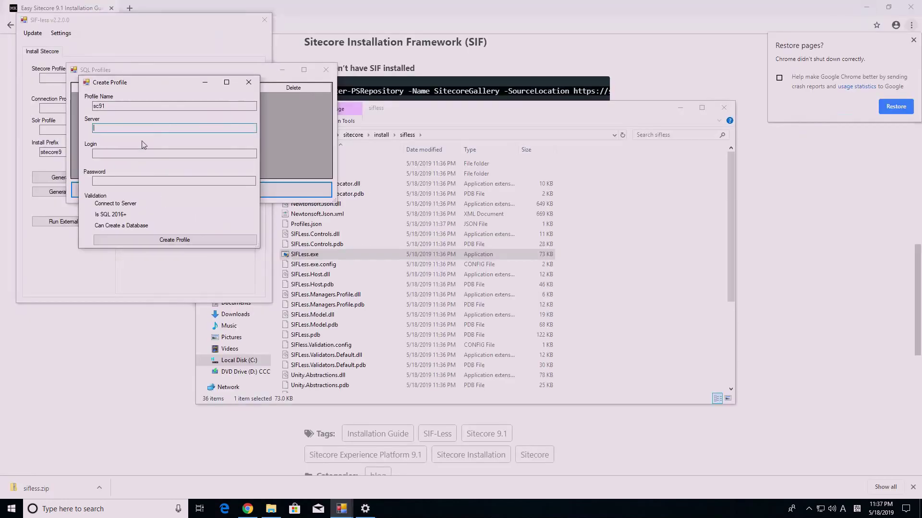
Set the connection profile's server to the copied device name, enter login sa and the account password, and create the profile
right_click(140, 129)
left_click(174, 170)
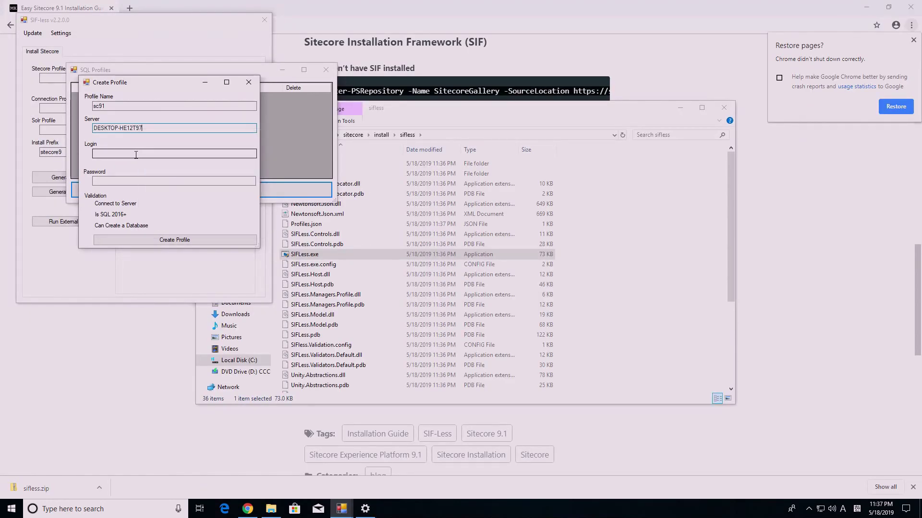
left_click(135, 154)
left_click(174, 181)
type("*")
left_click(184, 244)
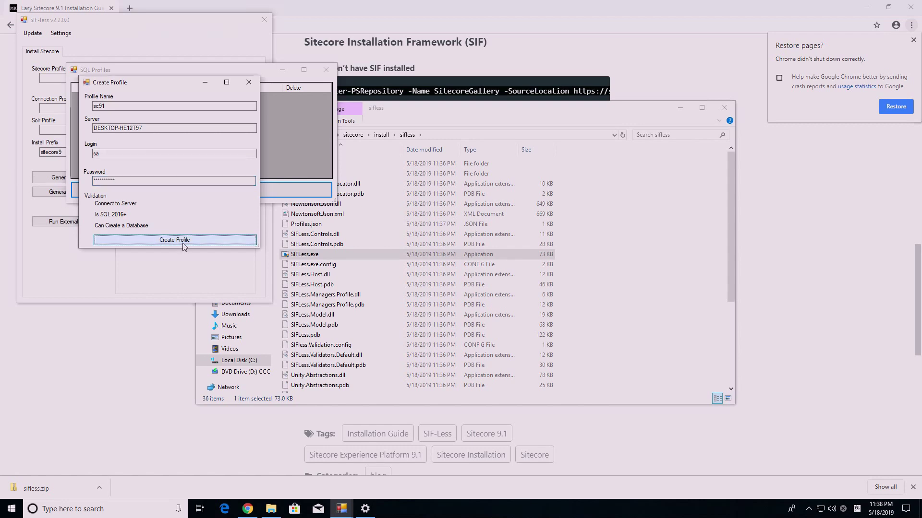
left_click(326, 70)
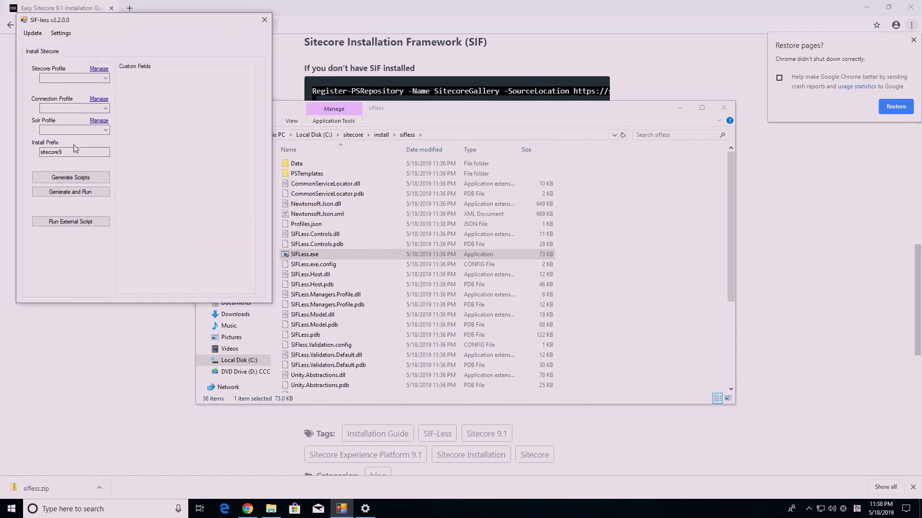
left_click(106, 123)
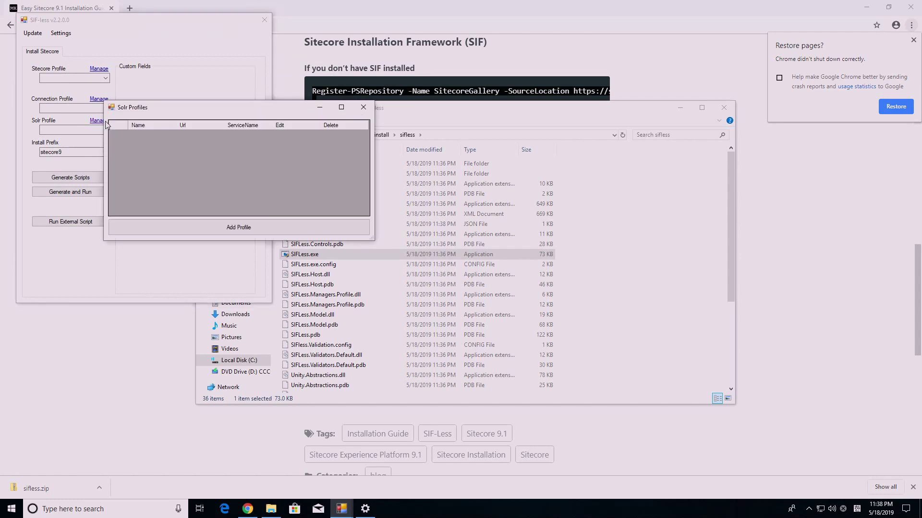
left_click(208, 226)
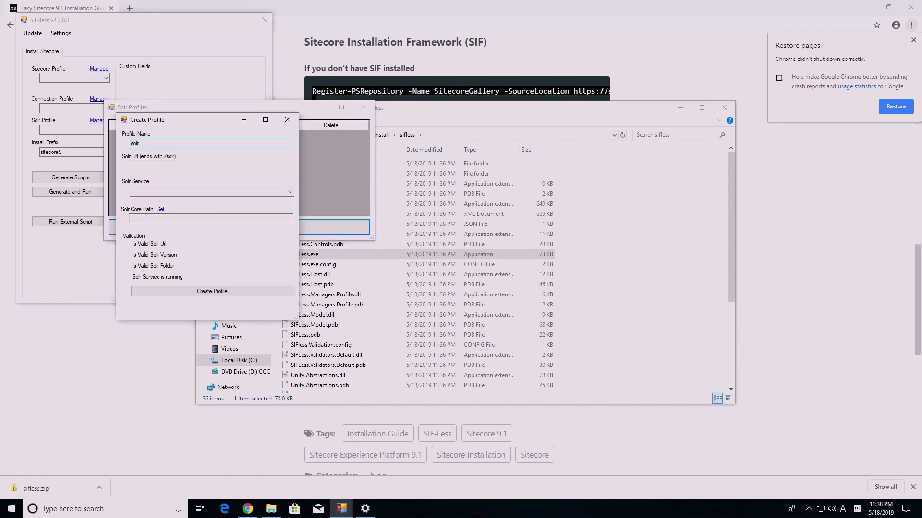
left_click(212, 166)
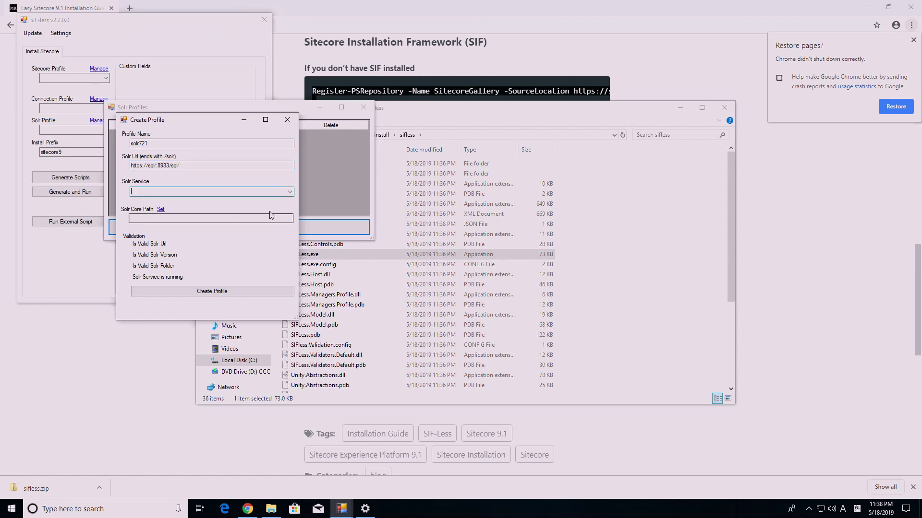
left_click(289, 191)
left_click_drag(289, 215, 288, 304)
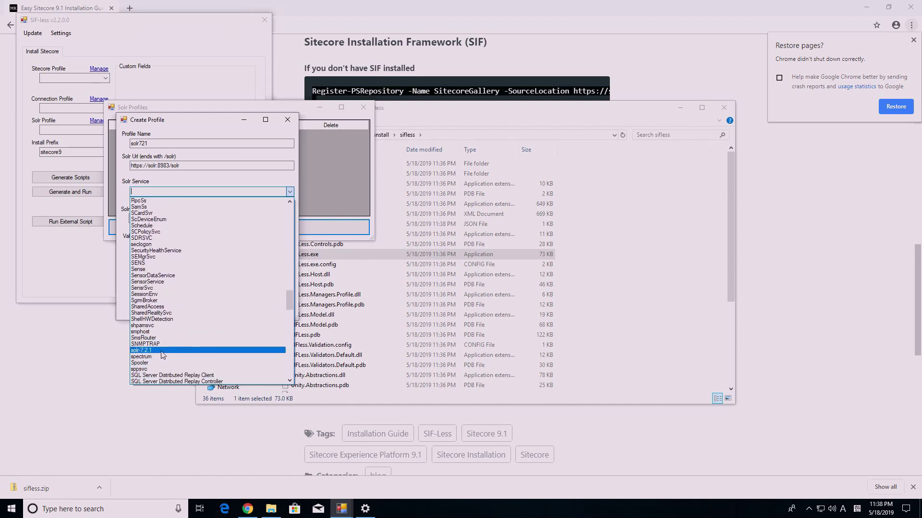
left_click(147, 351)
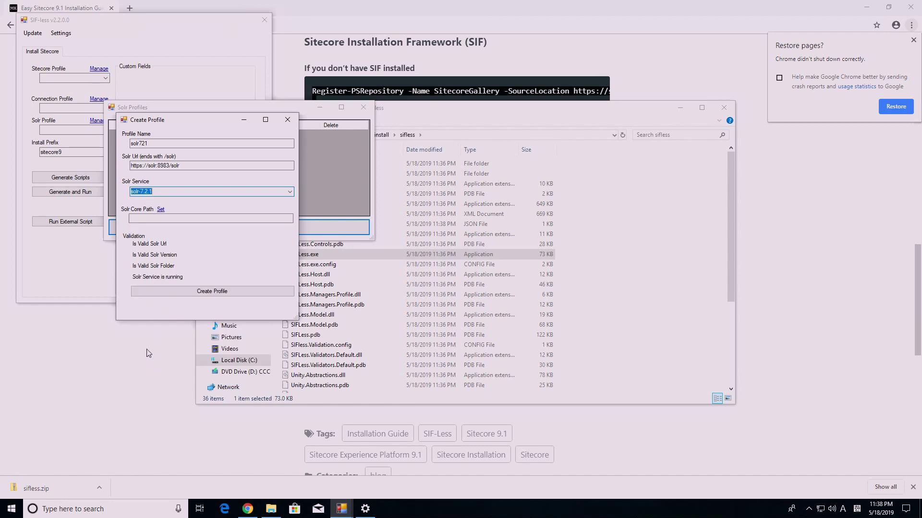
Set the Solr core path to C:\sitecore\solr\solr-7.2.1 and create the Solr profile
left_click(190, 220)
left_click(161, 210)
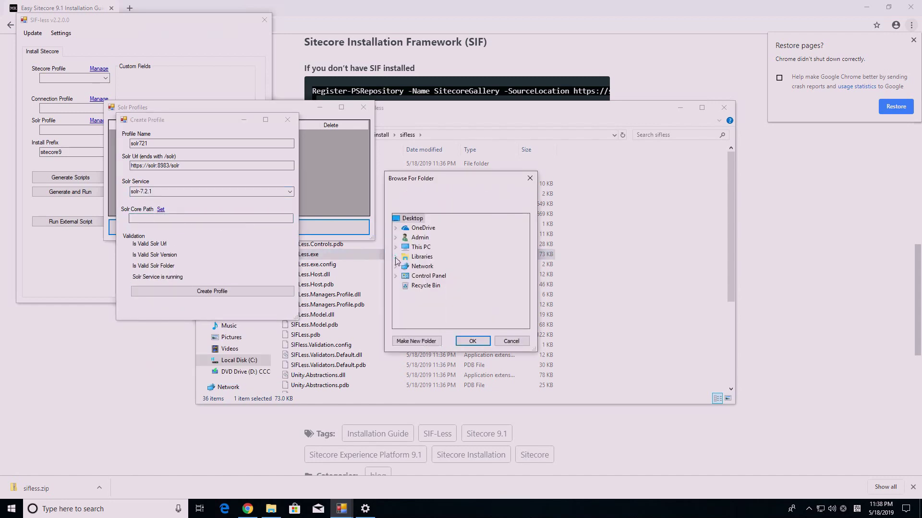
left_click(395, 247)
left_click(405, 309)
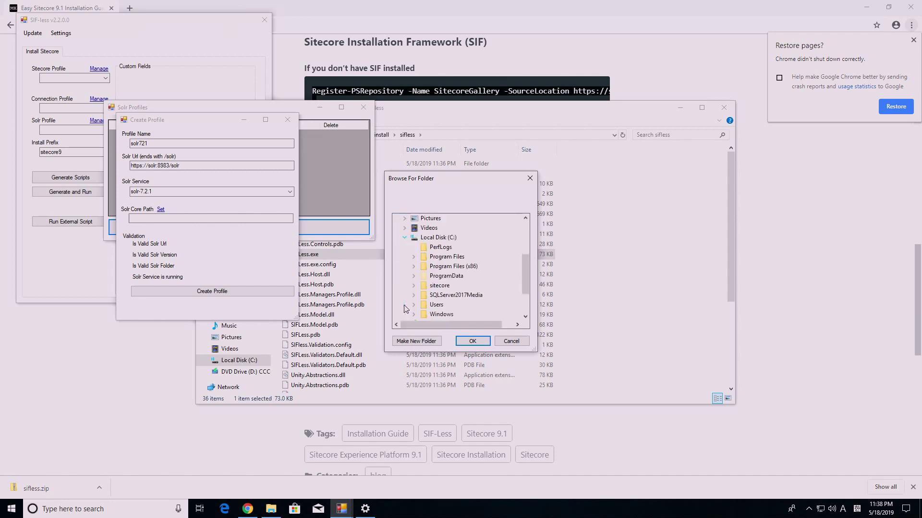
left_click(413, 286)
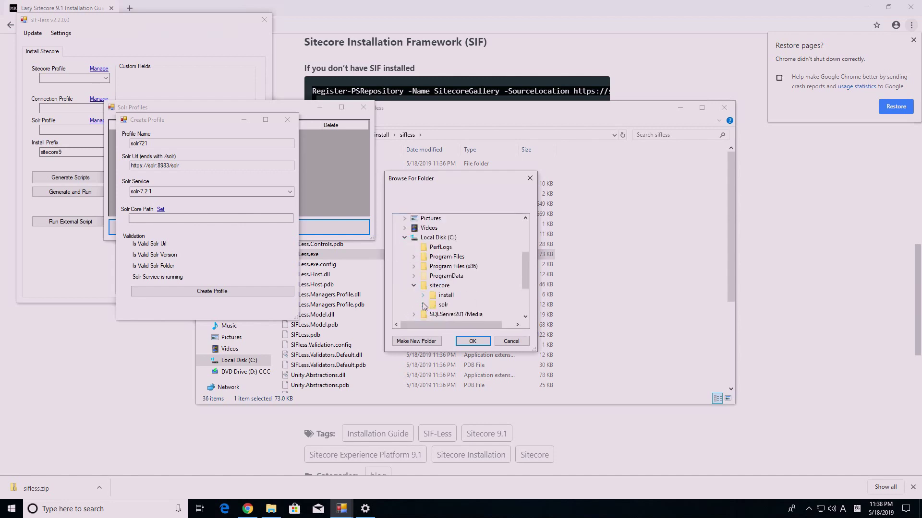
left_click(423, 305)
double_click(460, 318)
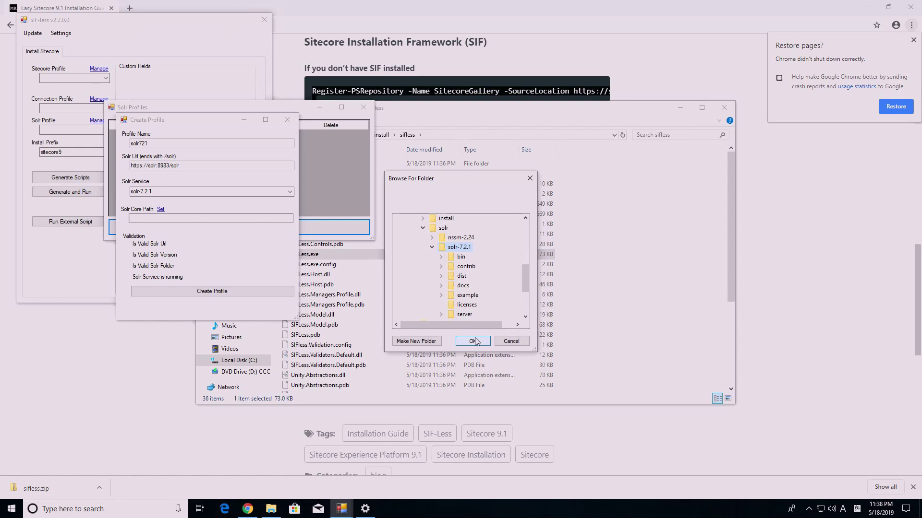
left_click(474, 341)
left_click(208, 291)
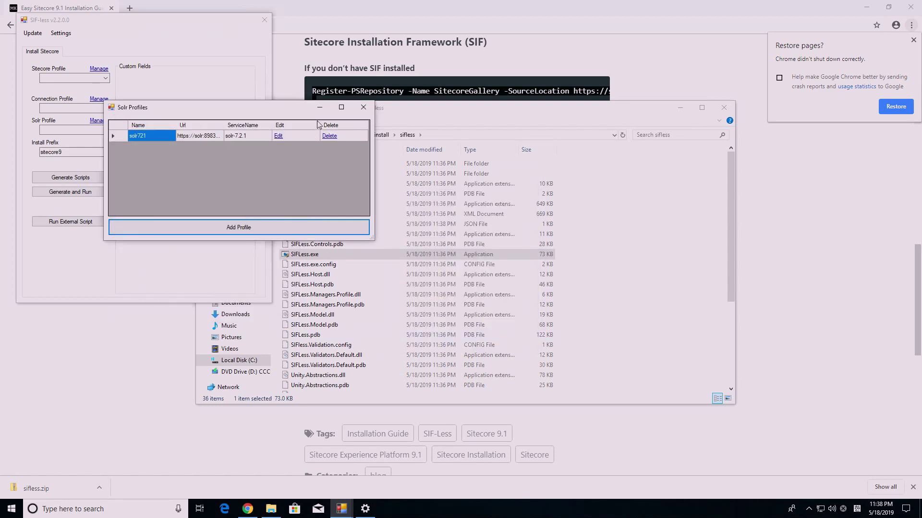
left_click(363, 108)
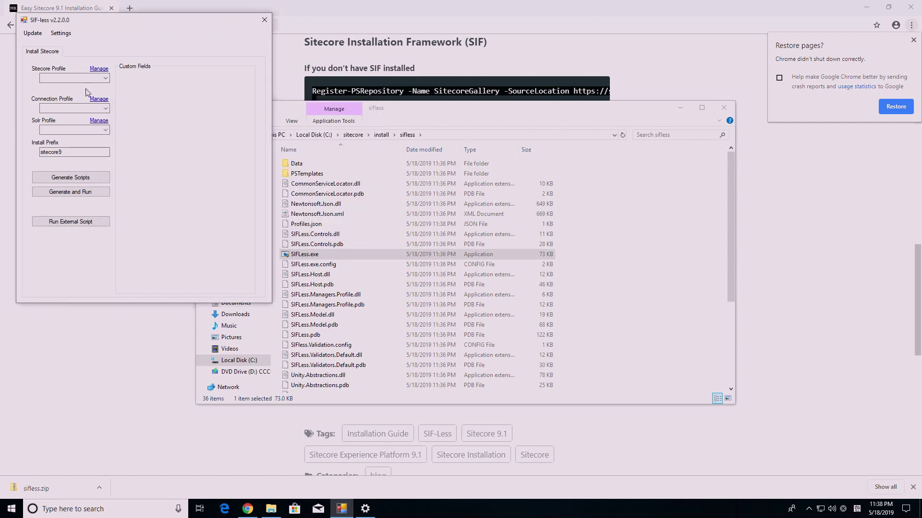
Select sc91 as the Sitecore and connection profiles and solr721 as the Solr profile for the installation
left_click(105, 79)
left_click(102, 87)
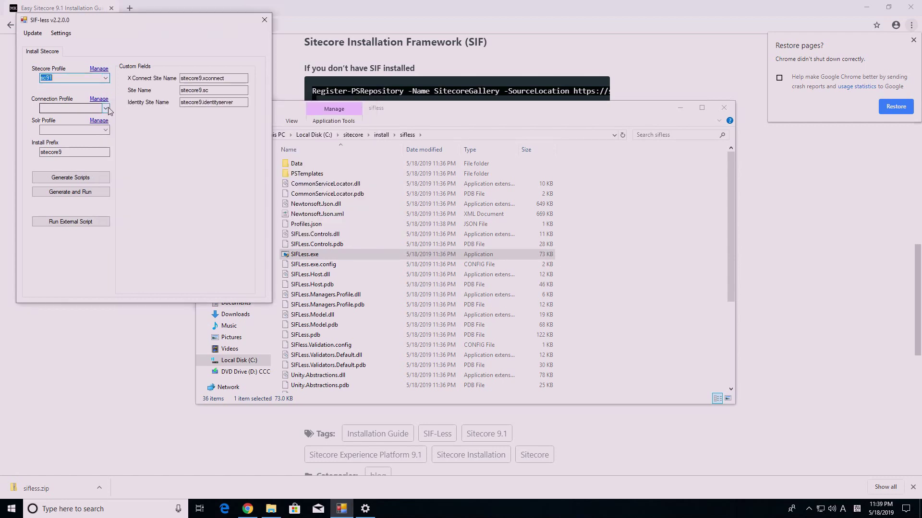
left_click(105, 109)
left_click(98, 117)
left_click(105, 130)
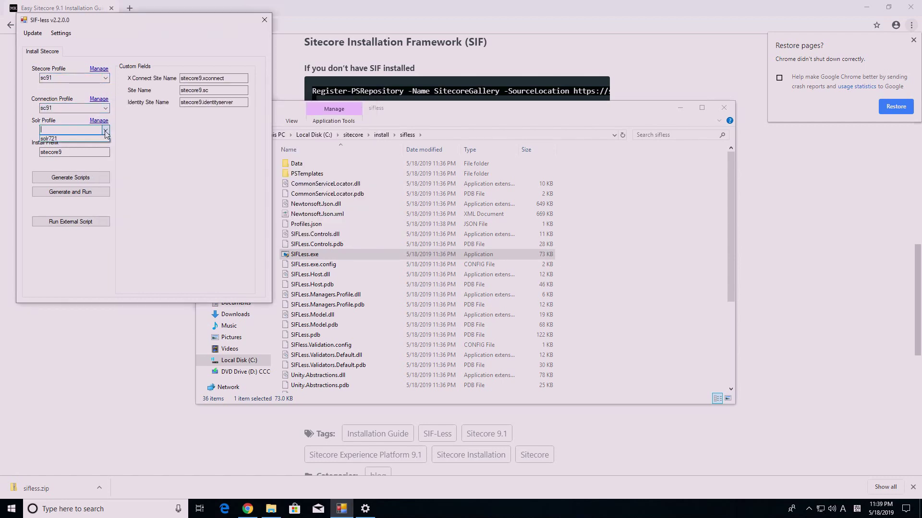
left_click(89, 139)
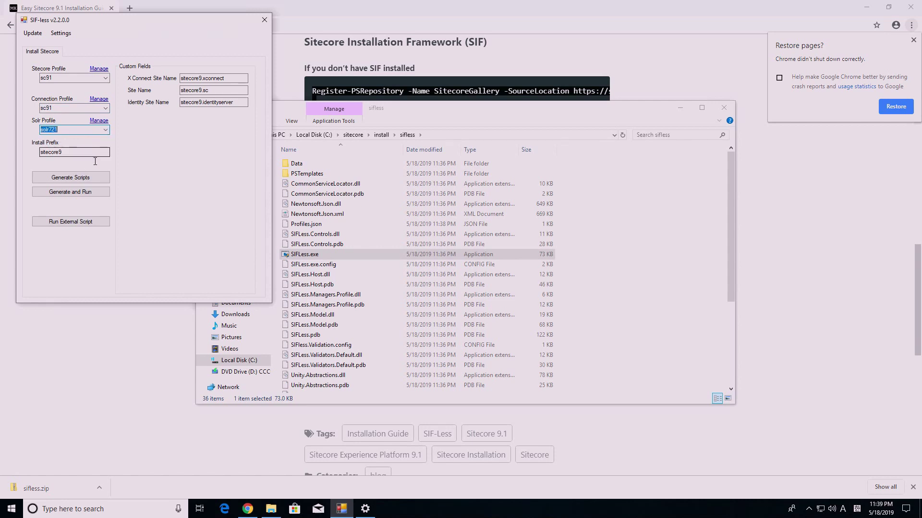
Try to generate, save and run the installation script for prefix sitecore9 with the ForcePreReqCheck parameter enabled
left_click(80, 194)
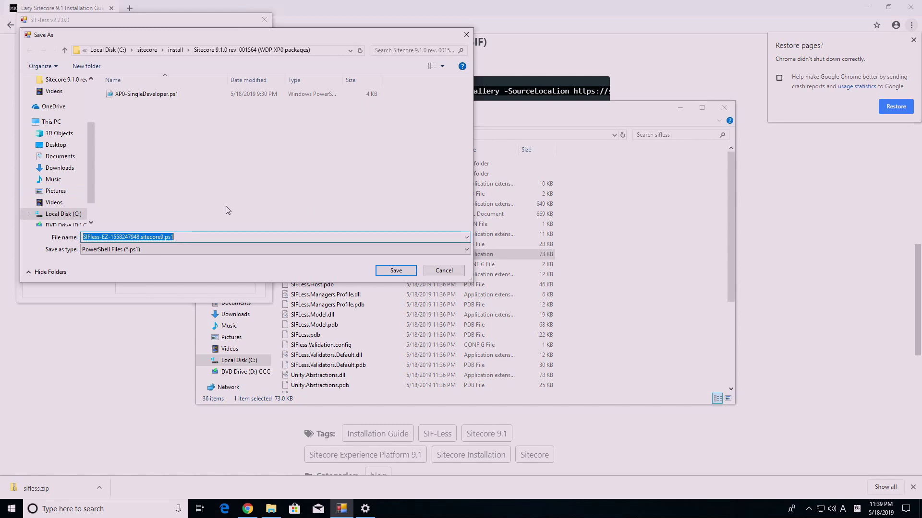
left_click(396, 270)
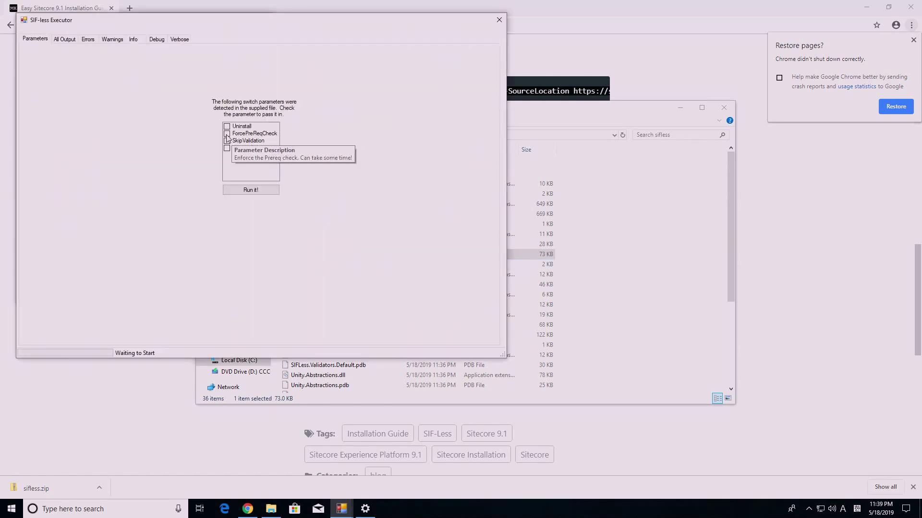
left_click(227, 135)
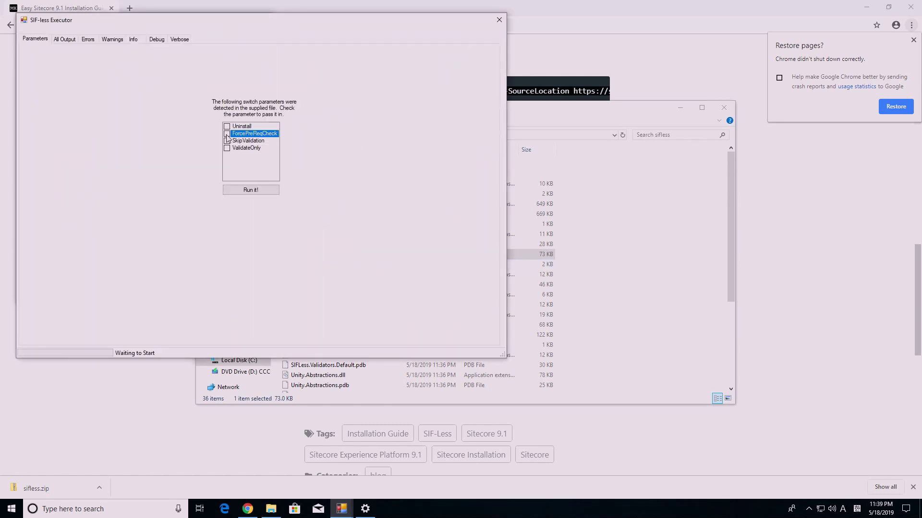
left_click(249, 191)
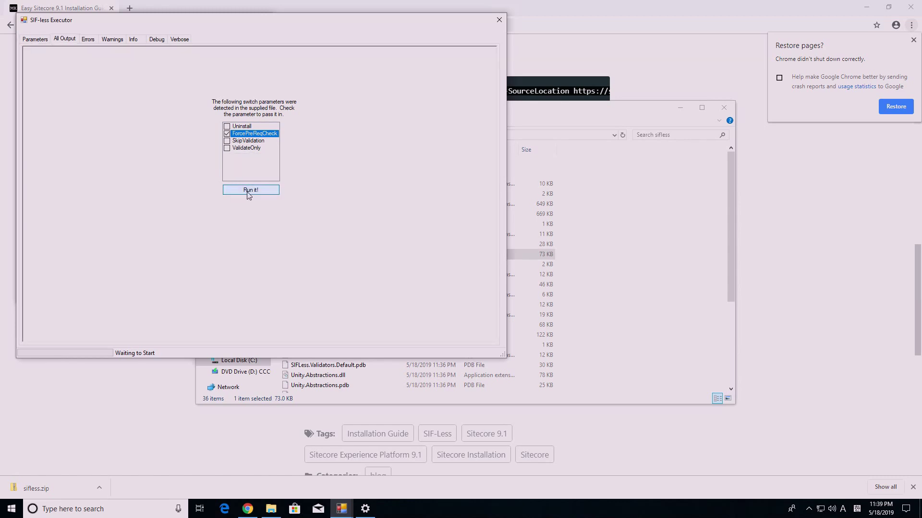
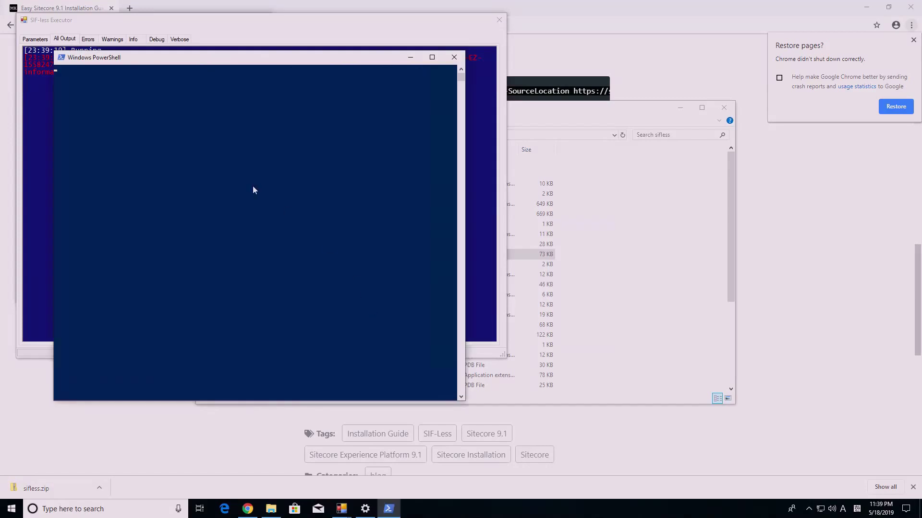
Set the execution policy to RemoteSigned in an administrator PowerShell, accept the change and close the console
type("Set-ExecutionPolicy RemoteSigned")
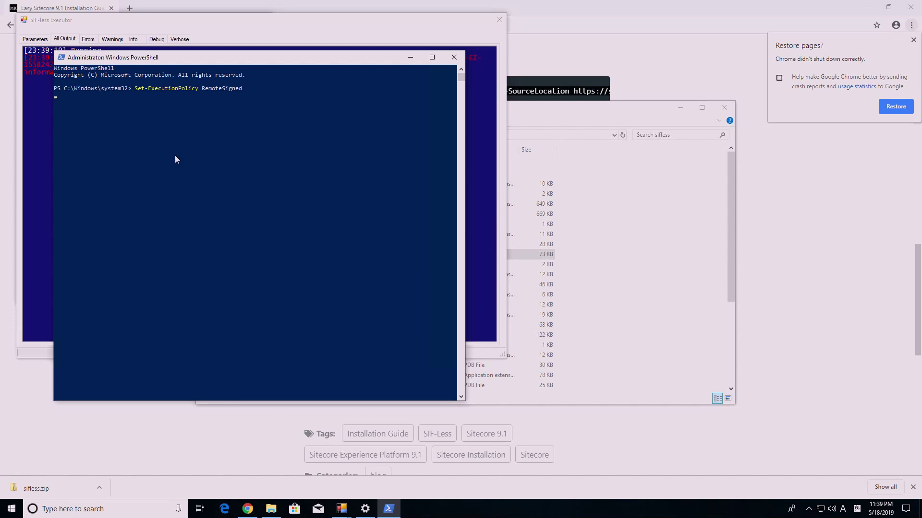
key("Return")
type("Y")
key("Return")
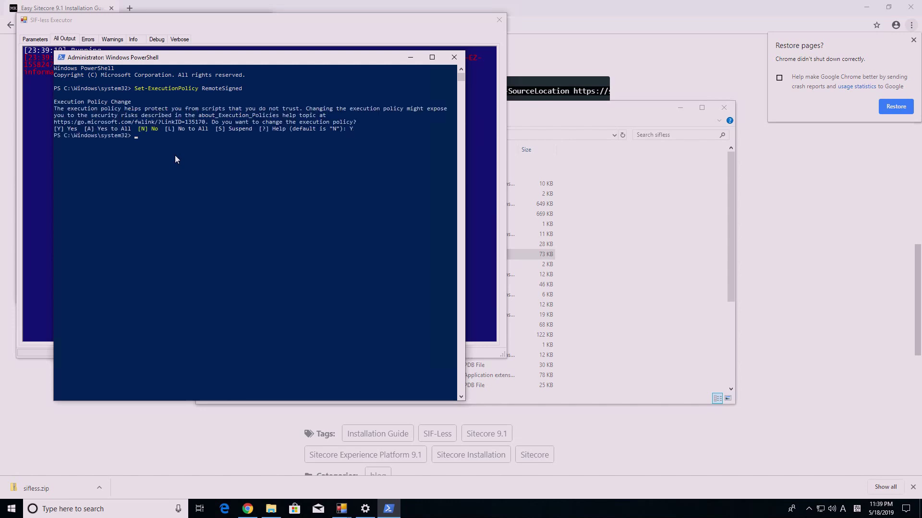
left_click(454, 58)
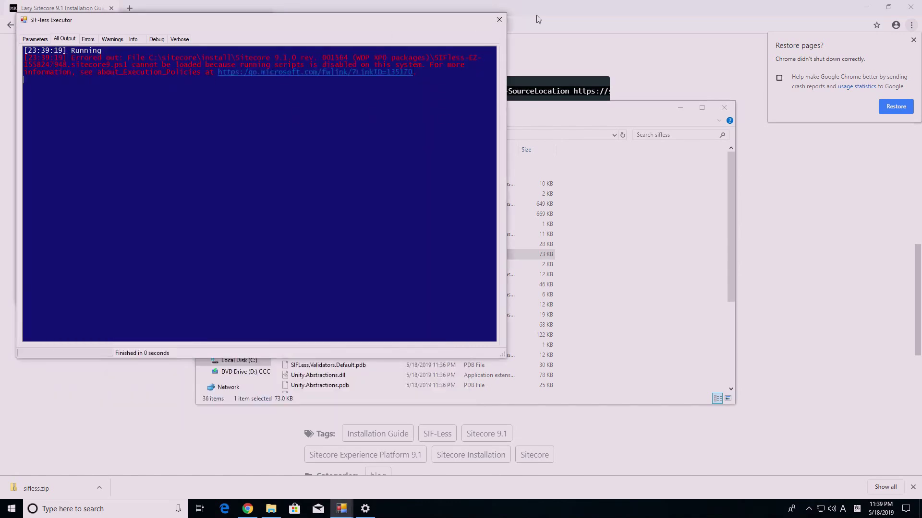
Regenerate and save the installation script for prefix sitecore9, run it with ForcePreReqCheck enabled, and close the executor when processing ends
left_click(499, 19)
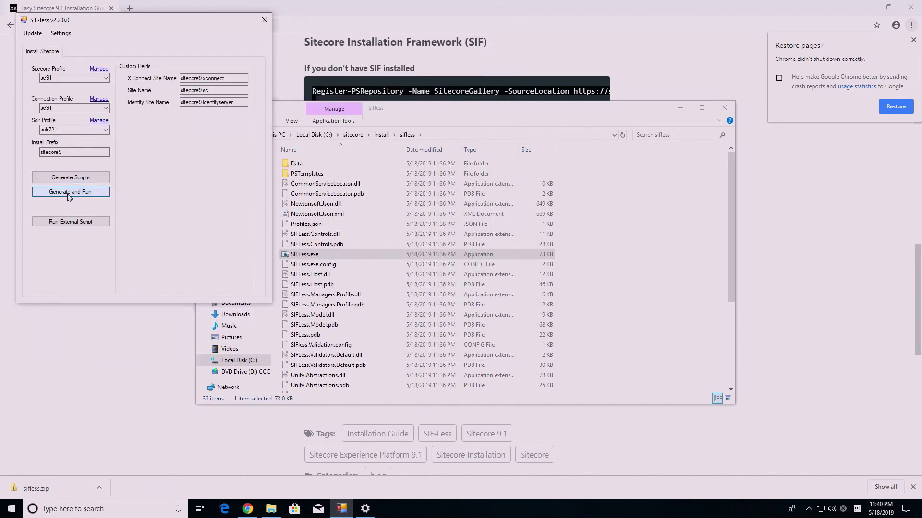
left_click(69, 192)
left_click(398, 270)
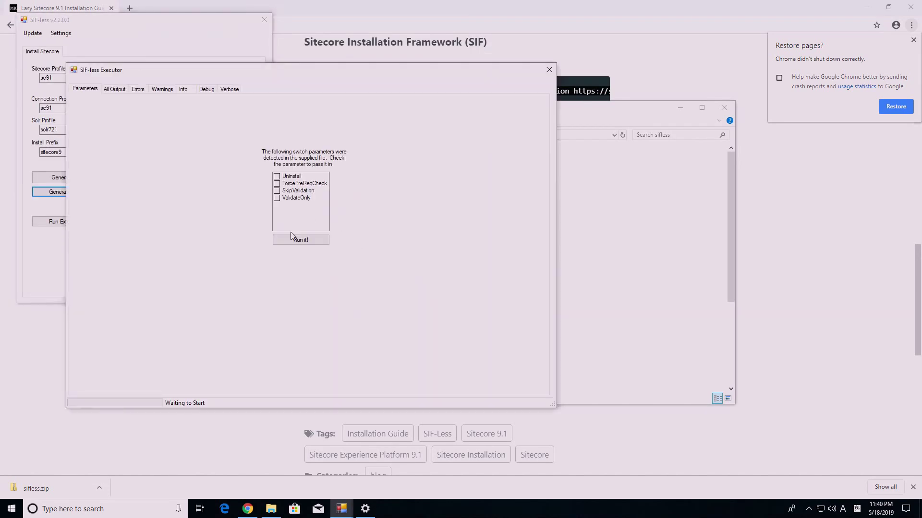
left_click(277, 183)
left_click(297, 240)
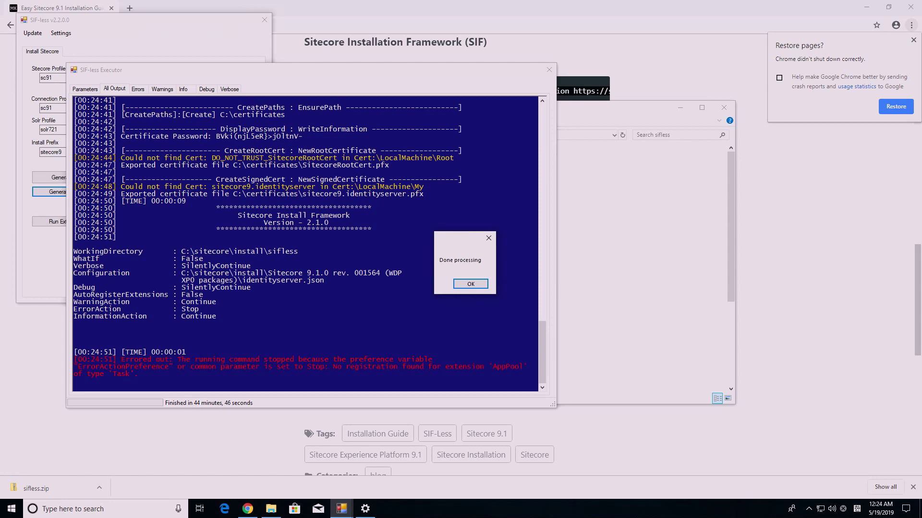
left_click(465, 285)
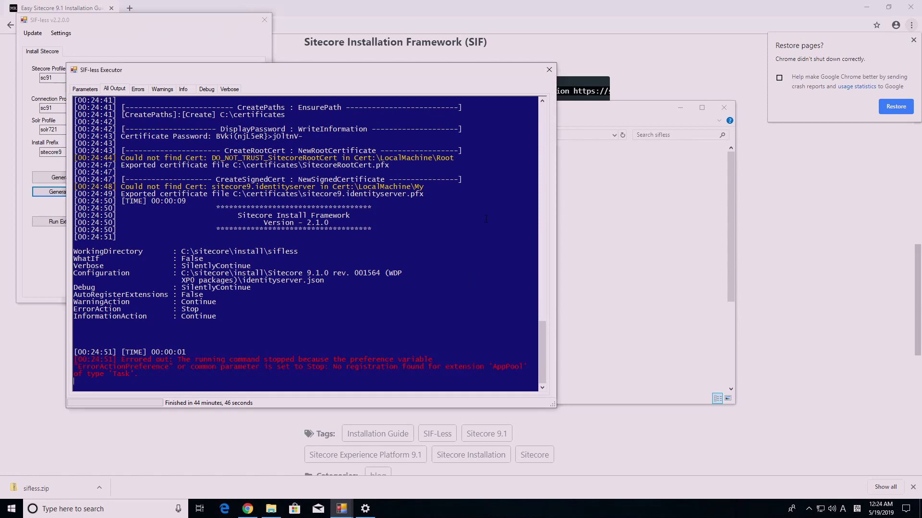
left_click(548, 71)
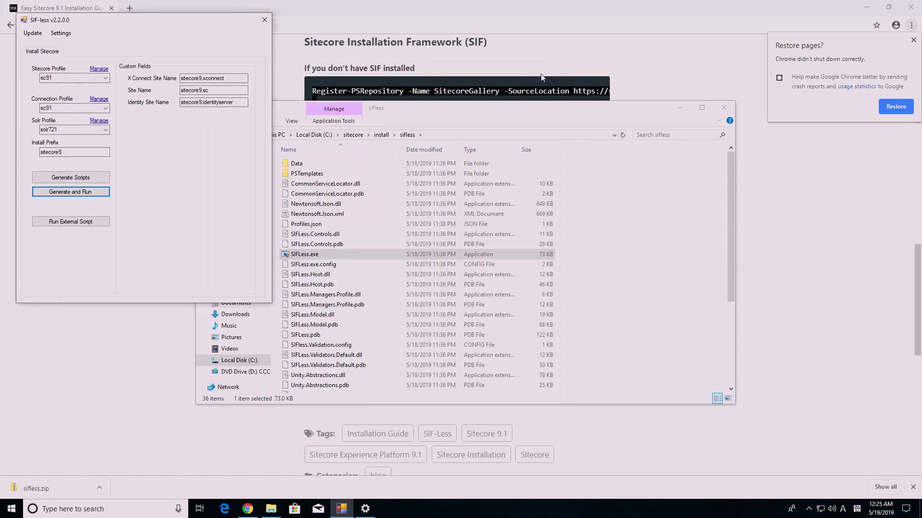
Try to generate, save and run a new sitecore9 installation script with no switch parameters enabled, then close the executor
left_click(87, 192)
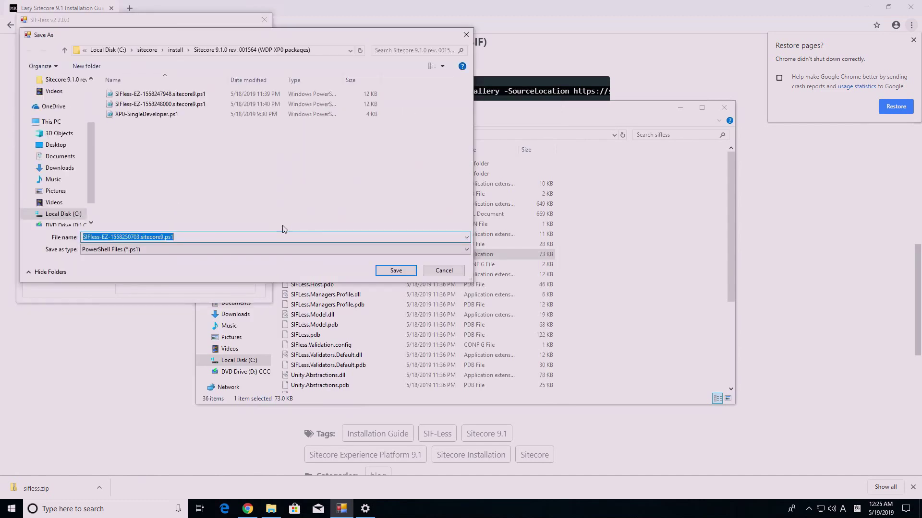
left_click(400, 271)
left_click(357, 279)
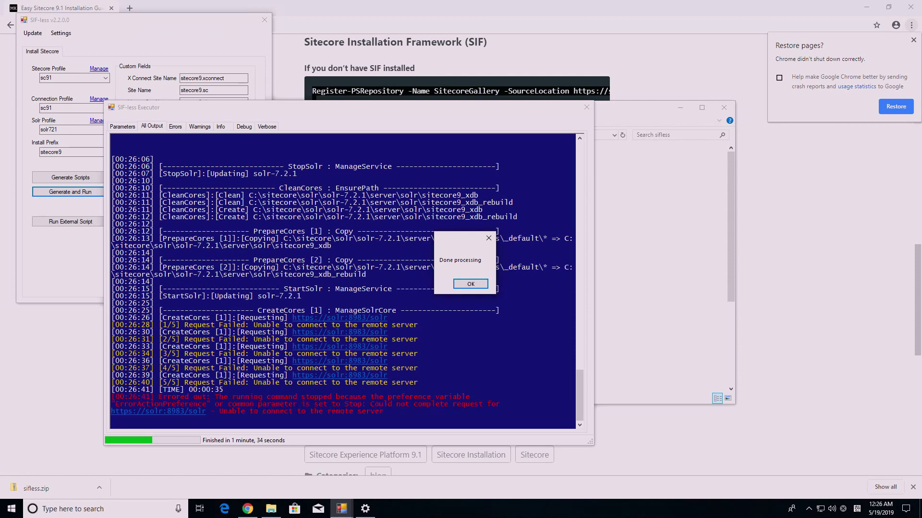
left_click(461, 287)
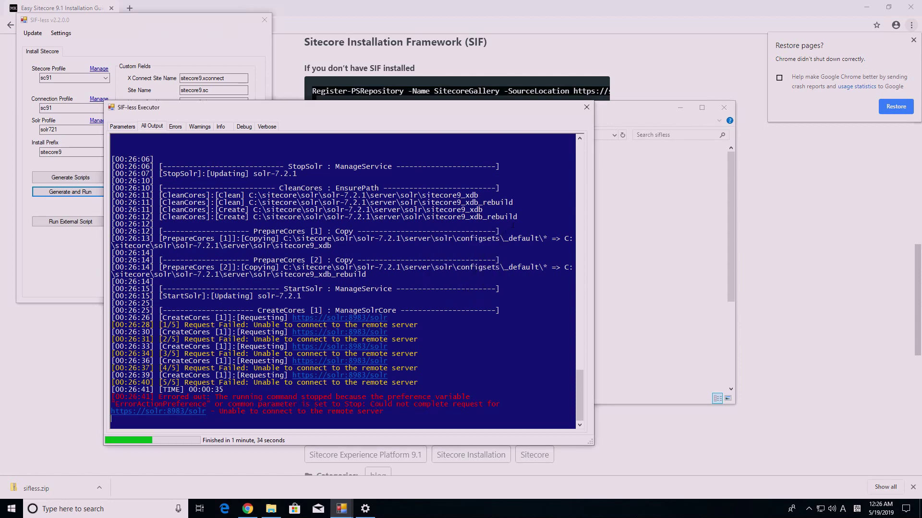
left_click(586, 107)
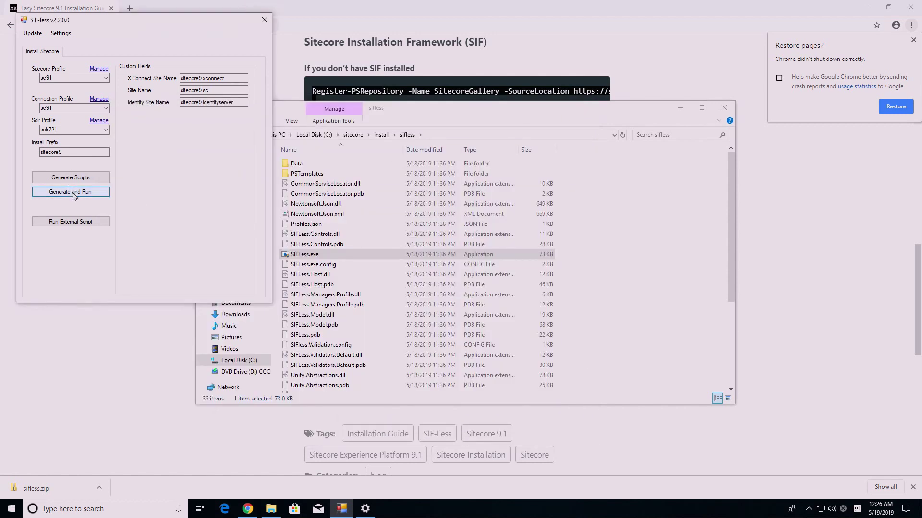
Generate and save the sitecore9 script again, rerun the full installation without switch parameters, and close the executor once it completes
key("Return")
left_click(390, 270)
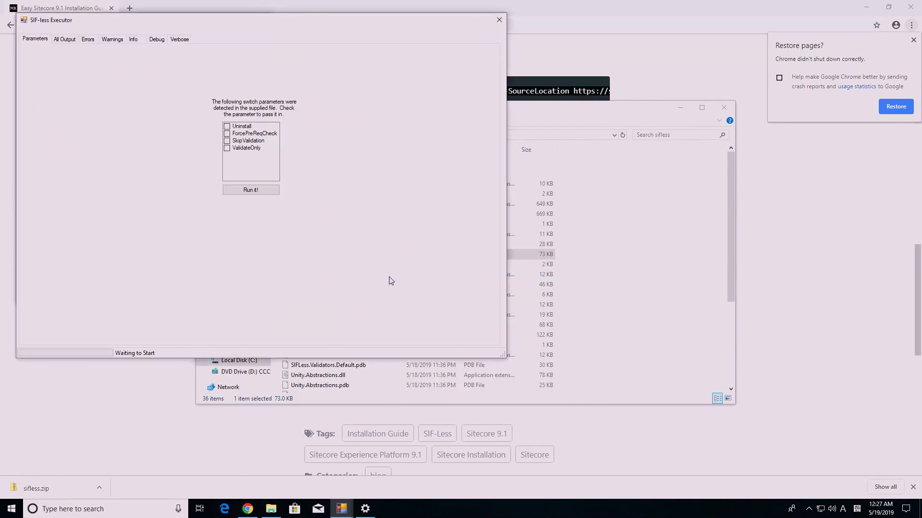
left_click(252, 192)
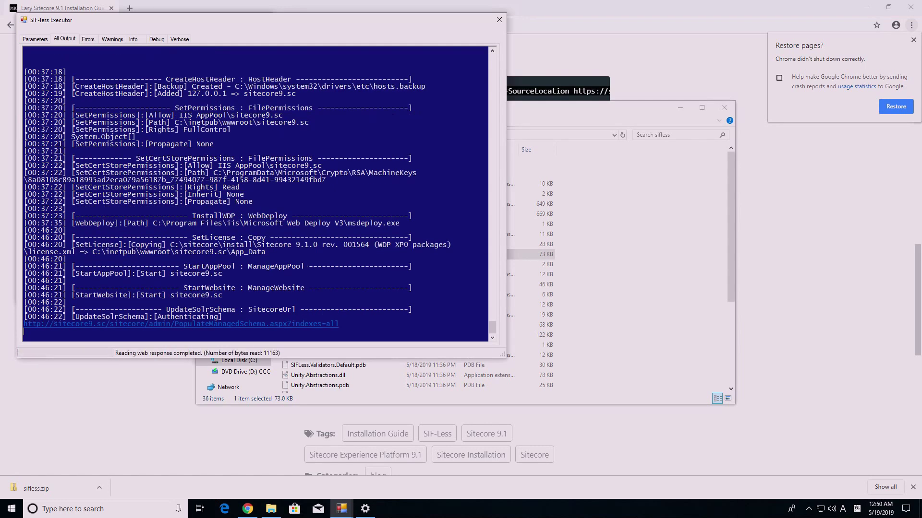
left_click(456, 286)
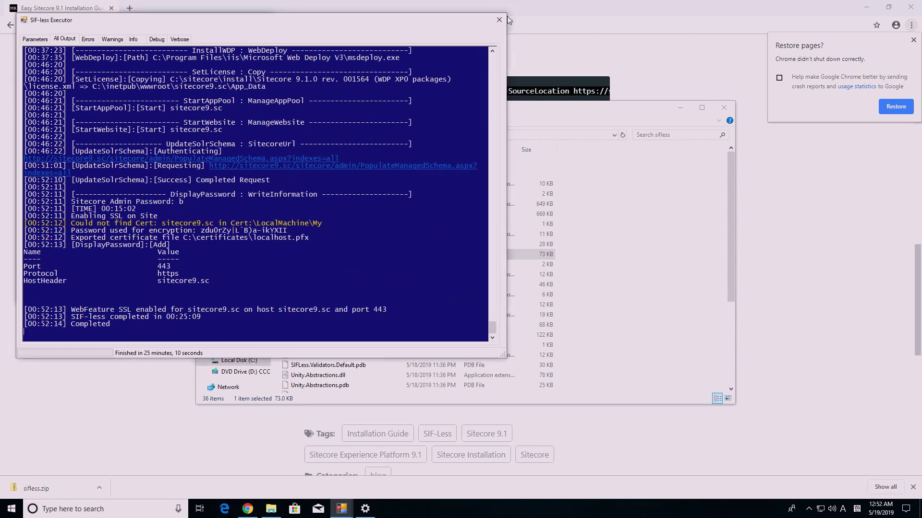
left_click(500, 19)
left_click(724, 107)
left_click(914, 40)
left_click(537, 25)
type("https://sitecore9.sc")
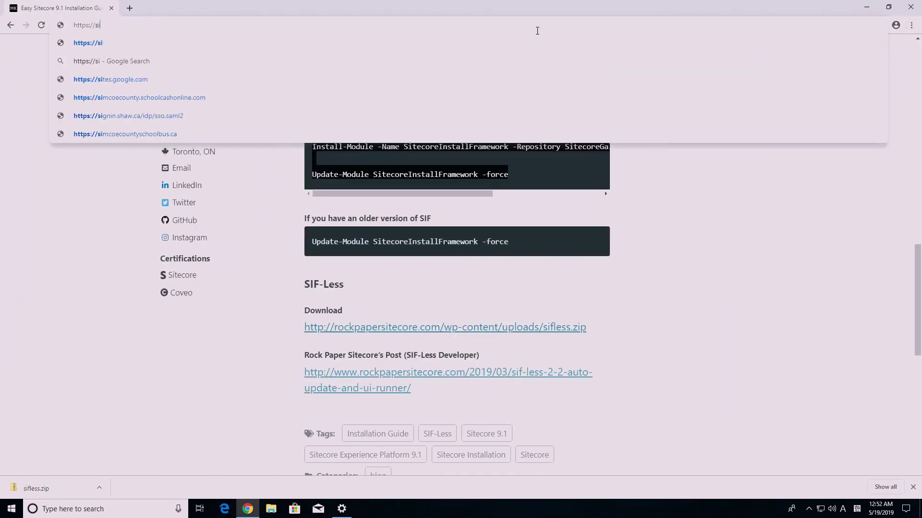
key("Return")
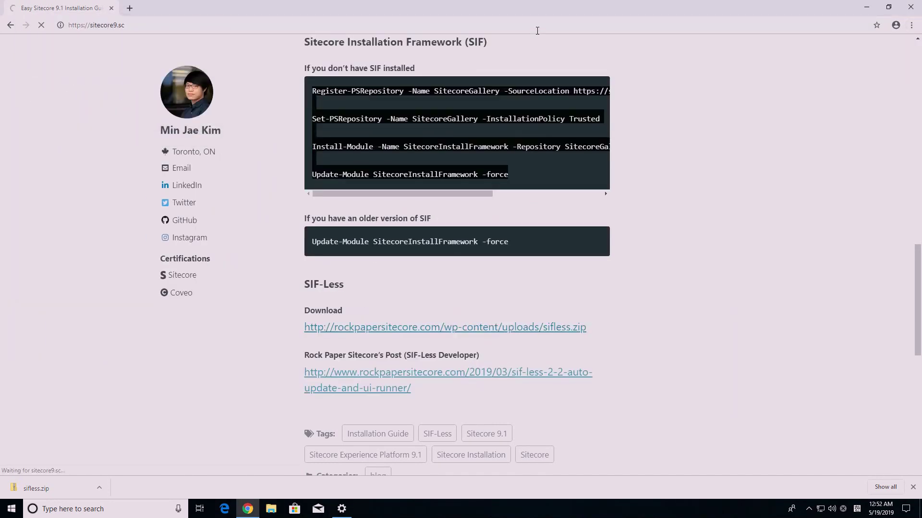